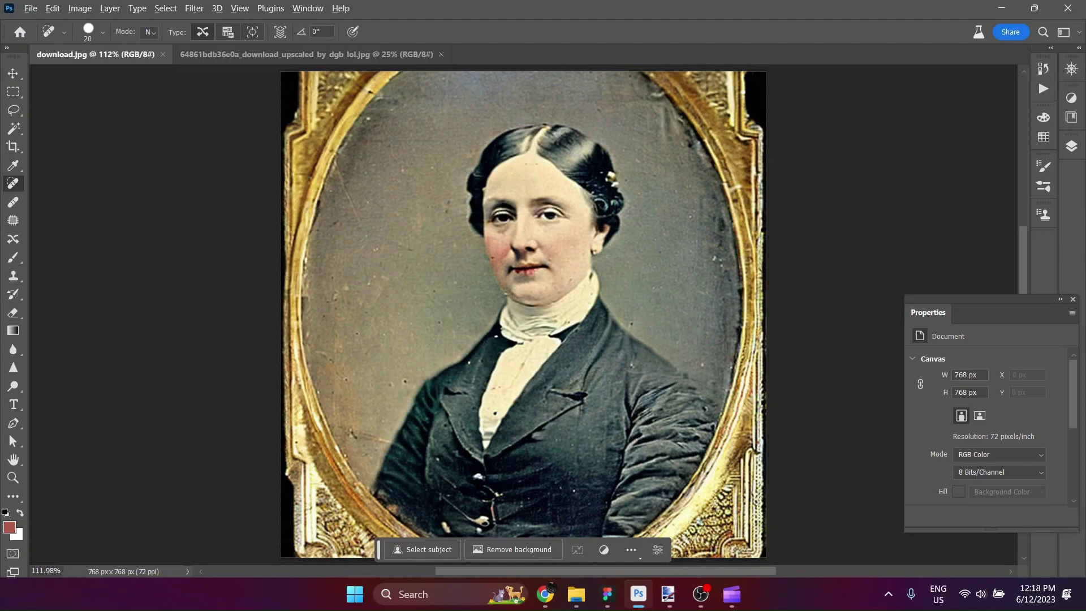
# Examine the woman's face and eyes up close in download.jpg and in the upscaled copy
pyautogui.scroll(12, 512, 265)
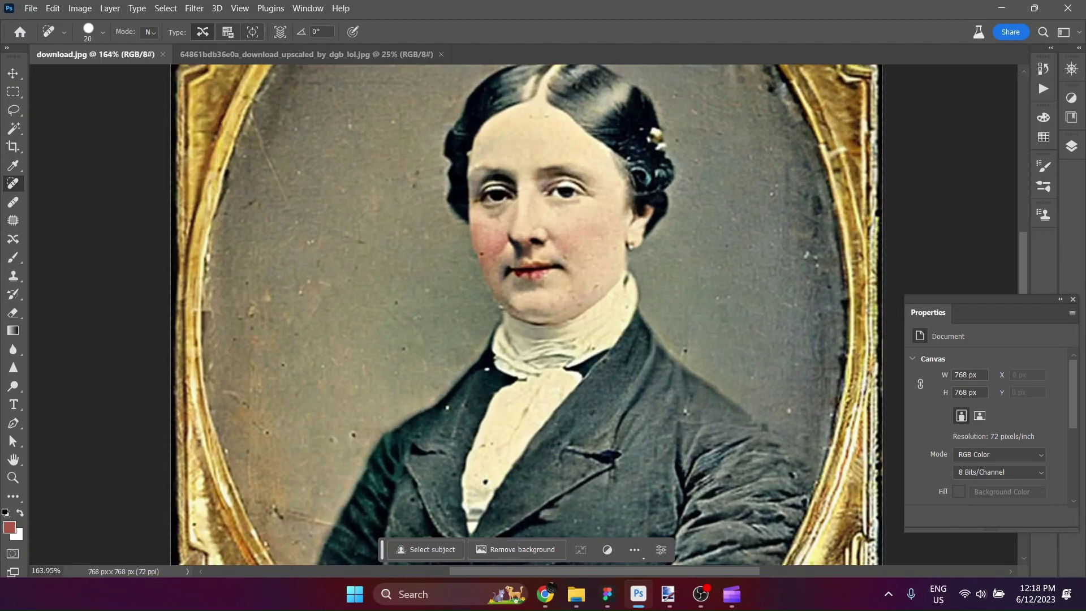
pyautogui.scroll(3, 452, 215)
pyautogui.scroll(10, 453, 215)
pyautogui.scroll(-2, 465, 208)
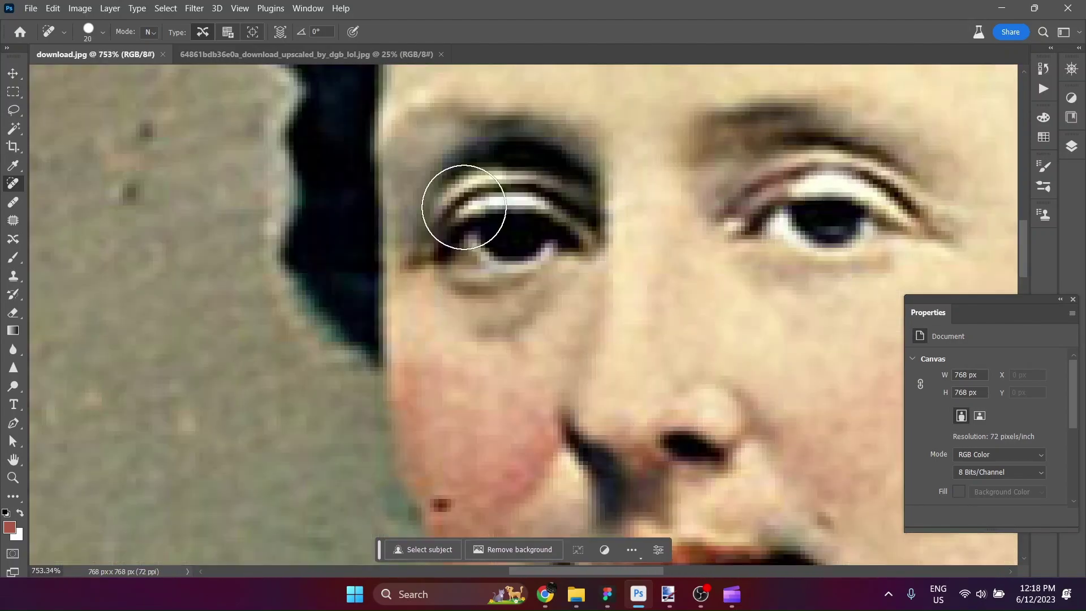
pyautogui.scroll(4, 465, 208)
pyautogui.scroll(-10, 461, 206)
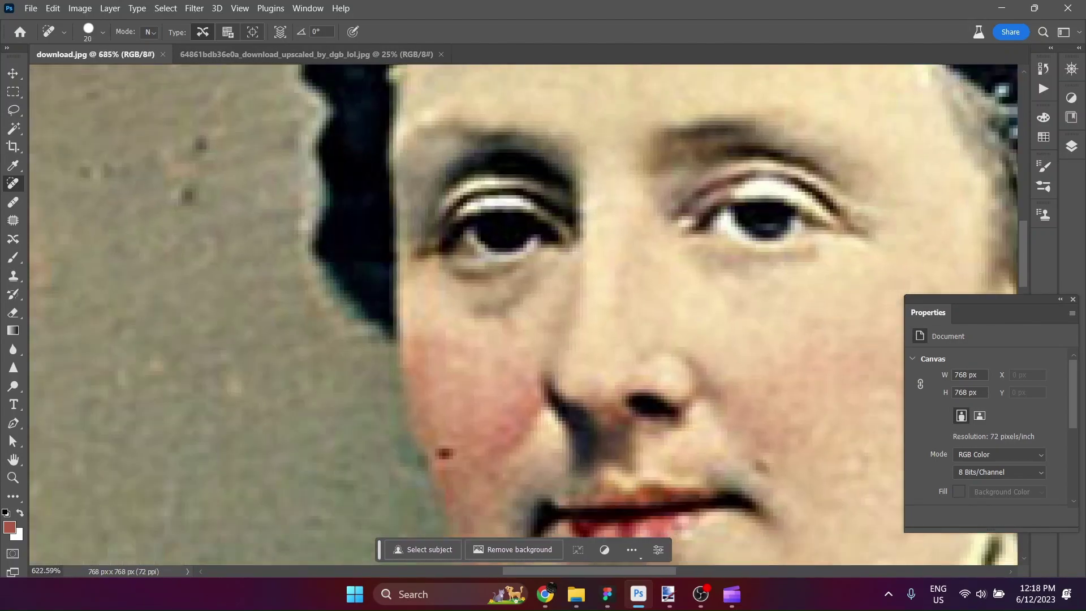
pyautogui.scroll(-2, 461, 206)
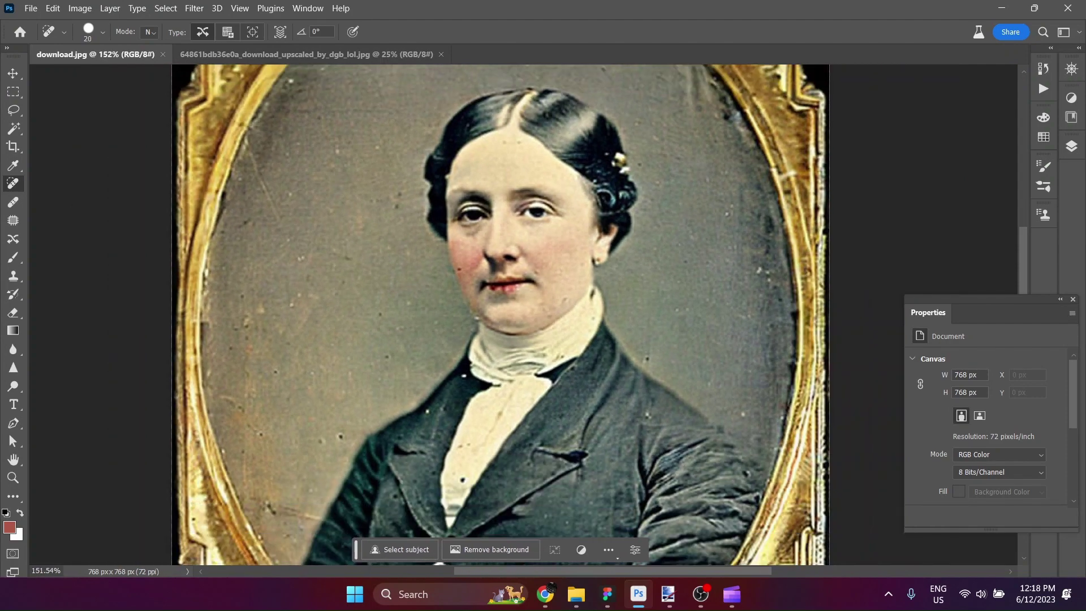
pyautogui.click(274, 55)
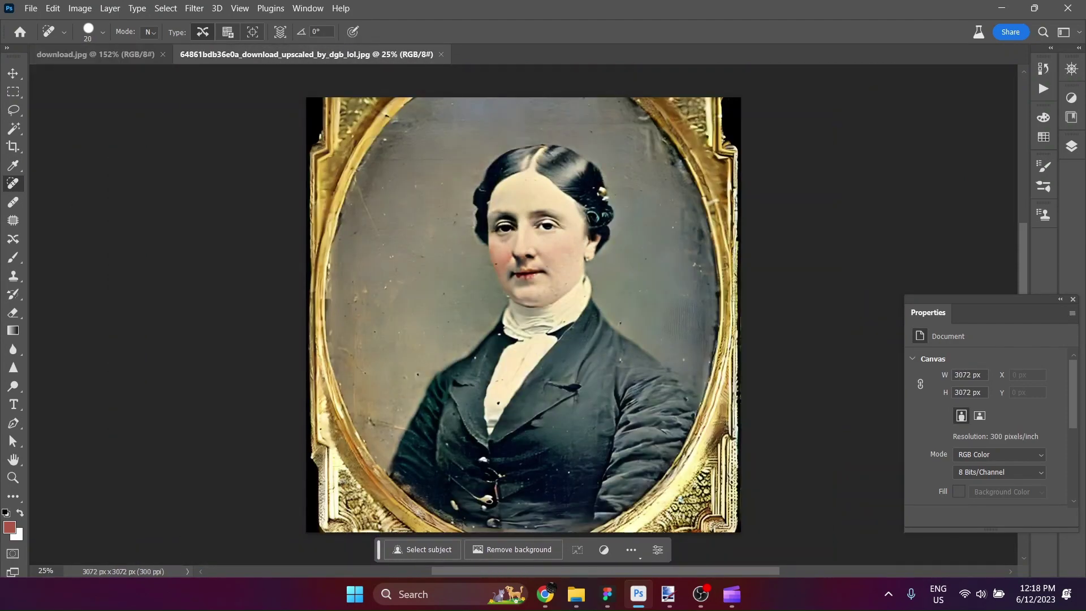
pyautogui.scroll(6, 520, 228)
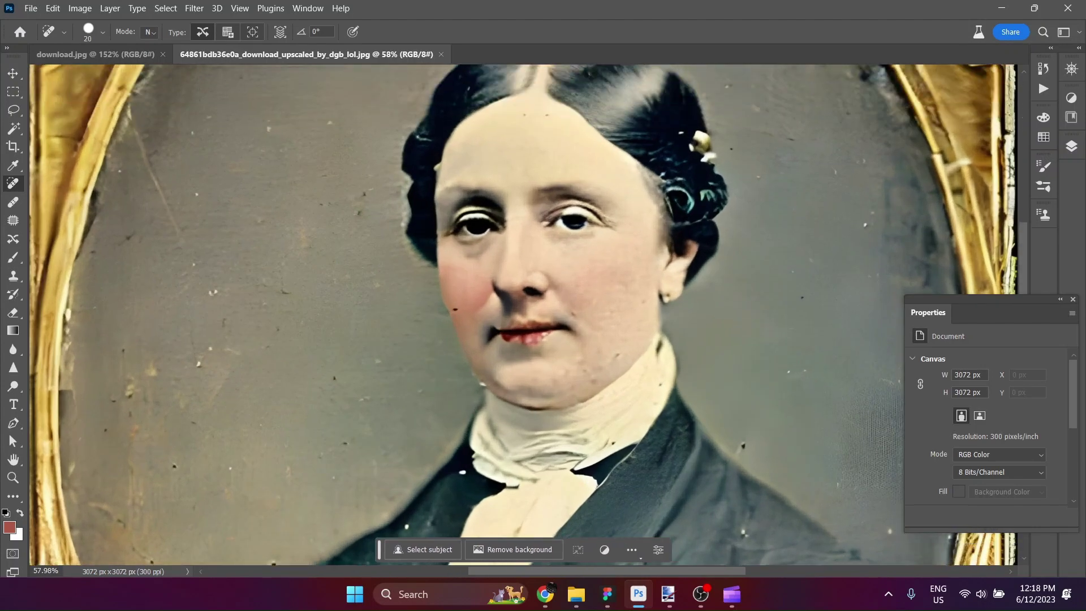
pyautogui.scroll(5, 464, 234)
pyautogui.scroll(3, 447, 136)
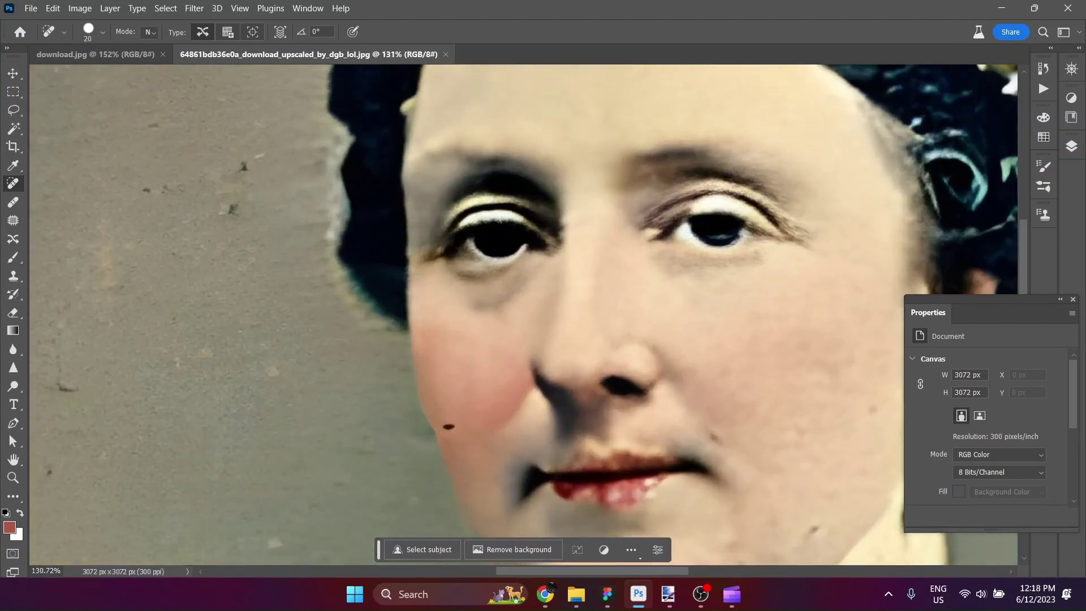
pyautogui.scroll(1, 444, 246)
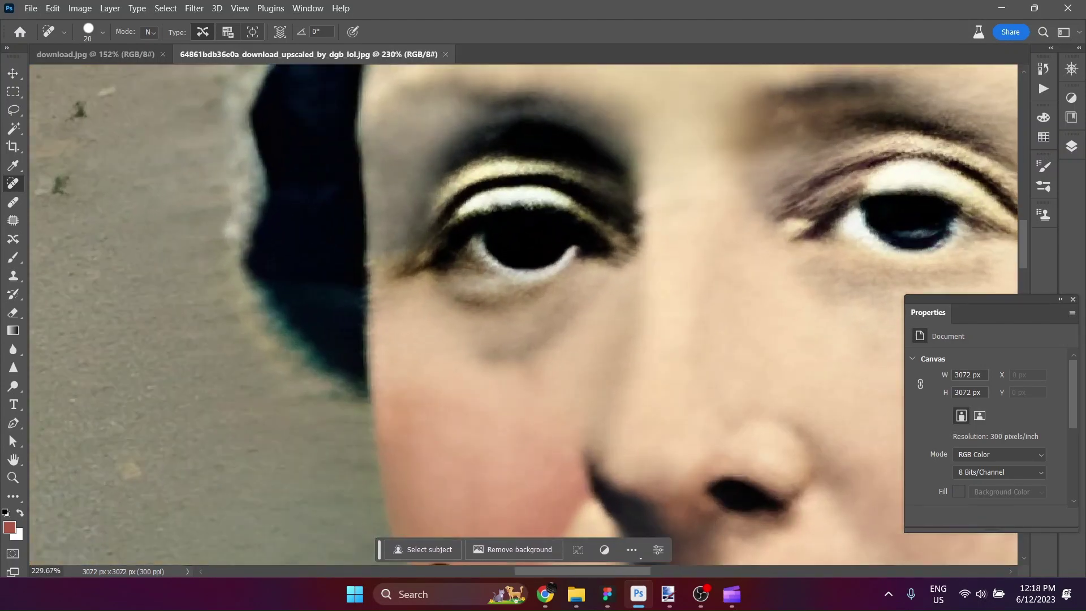
# Compare the eye detail and overall portrait sharpness of download.jpg against the upscaled version
pyautogui.click(102, 54)
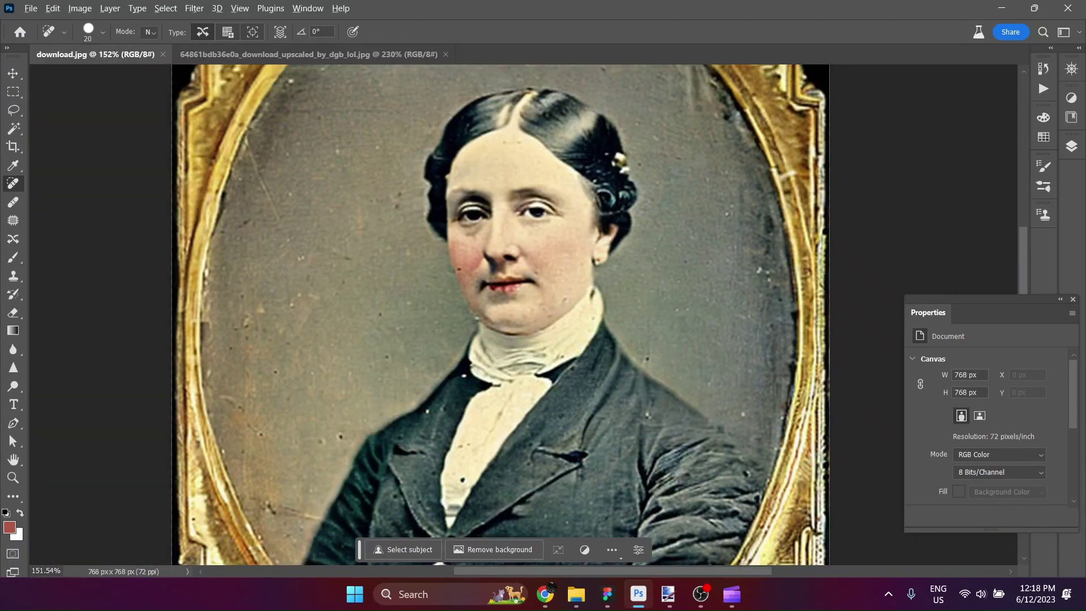
pyautogui.scroll(2, 472, 195)
pyautogui.scroll(15, 467, 204)
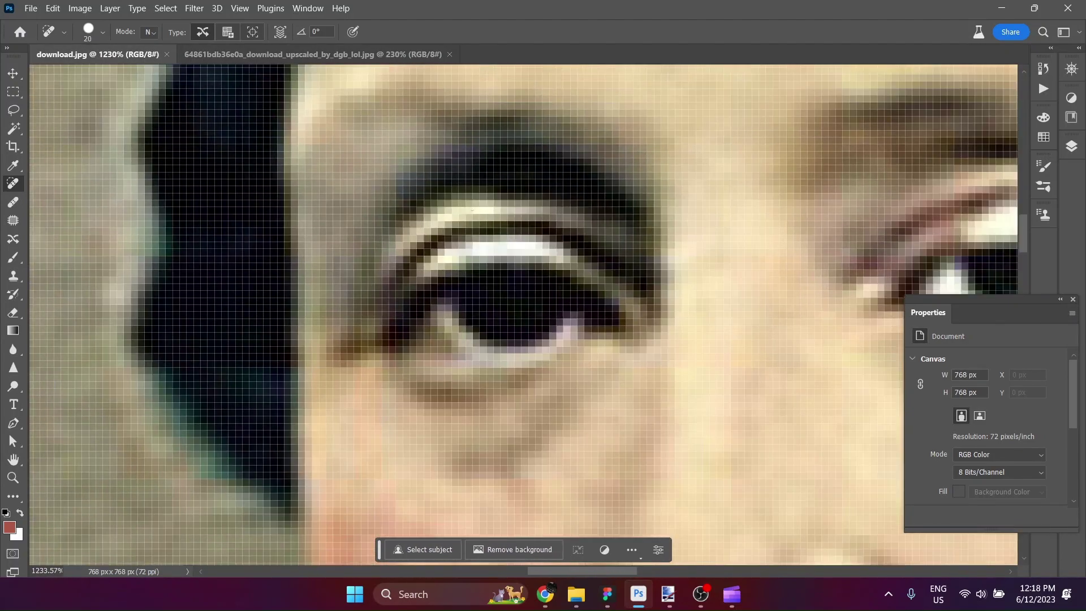
pyautogui.scroll(-1, 523, 314)
pyautogui.click(286, 55)
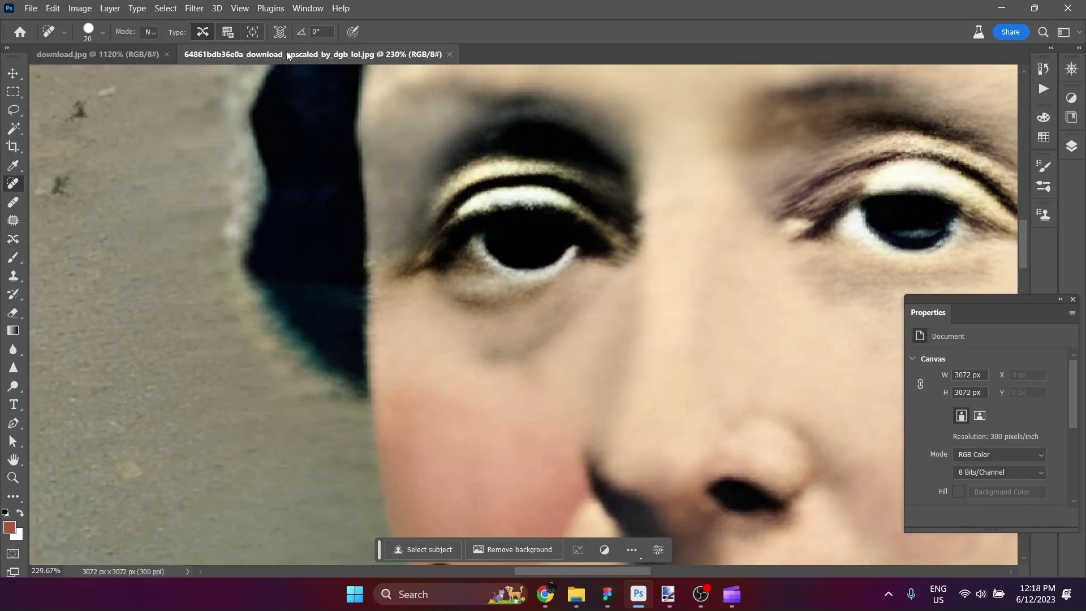
pyautogui.scroll(-10, 576, 310)
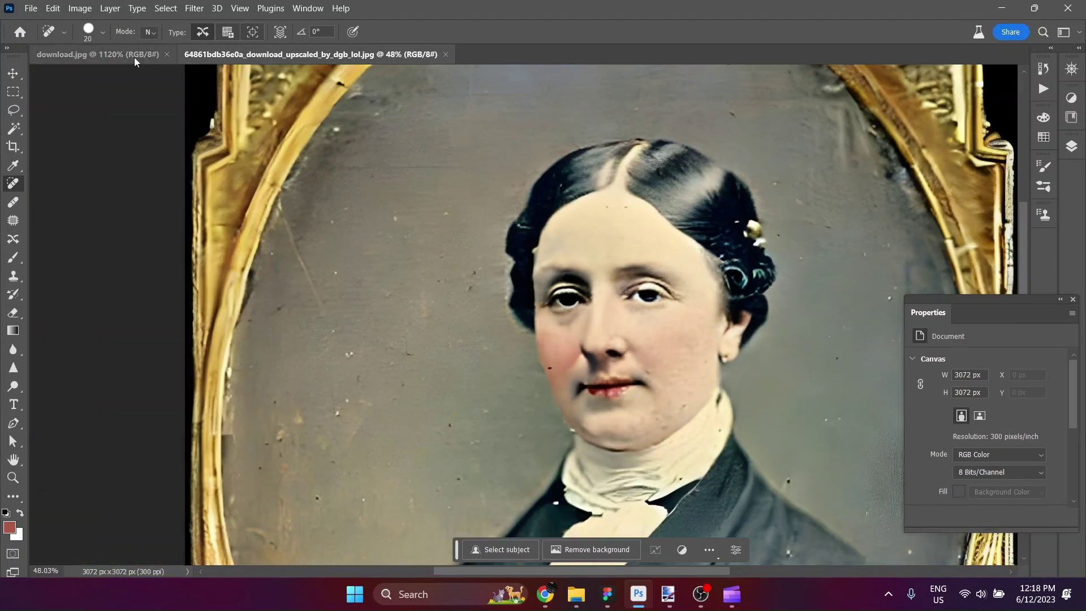
pyautogui.click(135, 56)
pyautogui.scroll(-8, 340, 244)
pyautogui.scroll(-3, 291, 261)
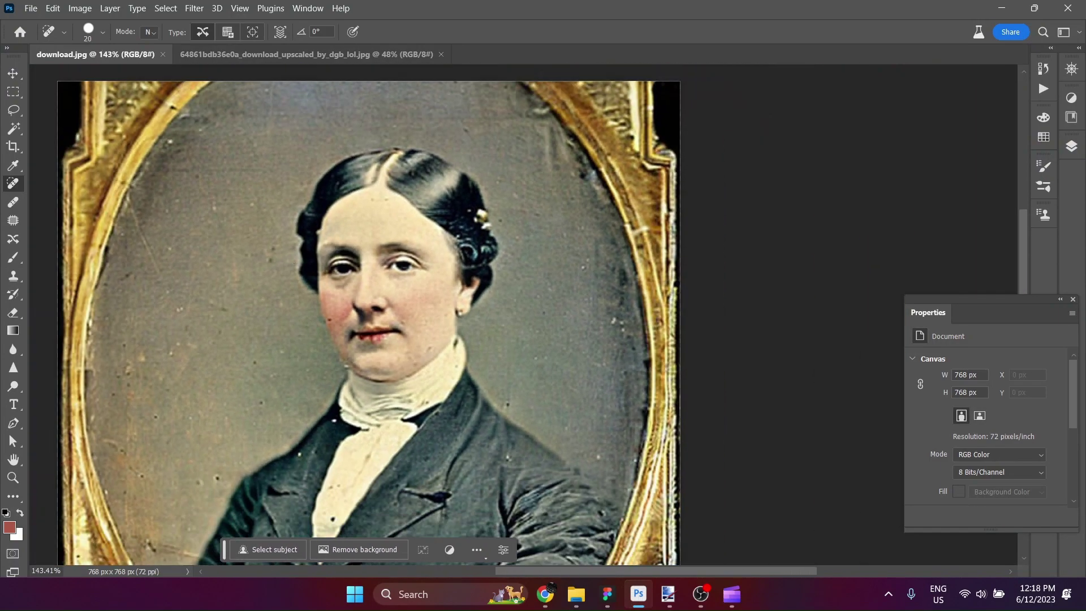
pyautogui.click(276, 57)
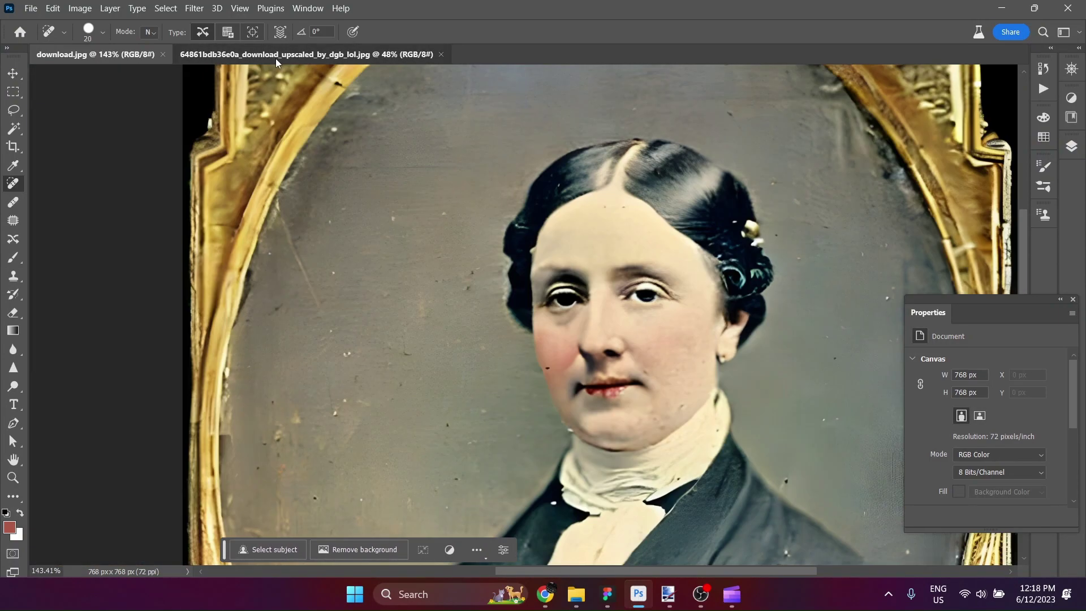
# Inspect the upscaled portrait as a whole and the jacket's buttons up close for specks and damage
pyautogui.scroll(-5, 453, 311)
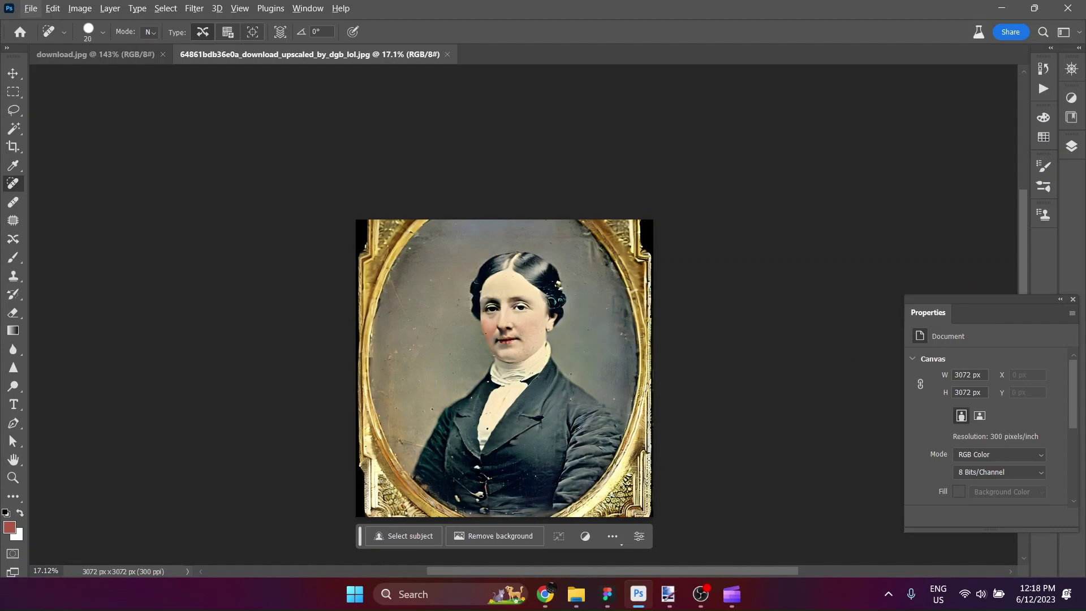
pyautogui.scroll(4, 475, 308)
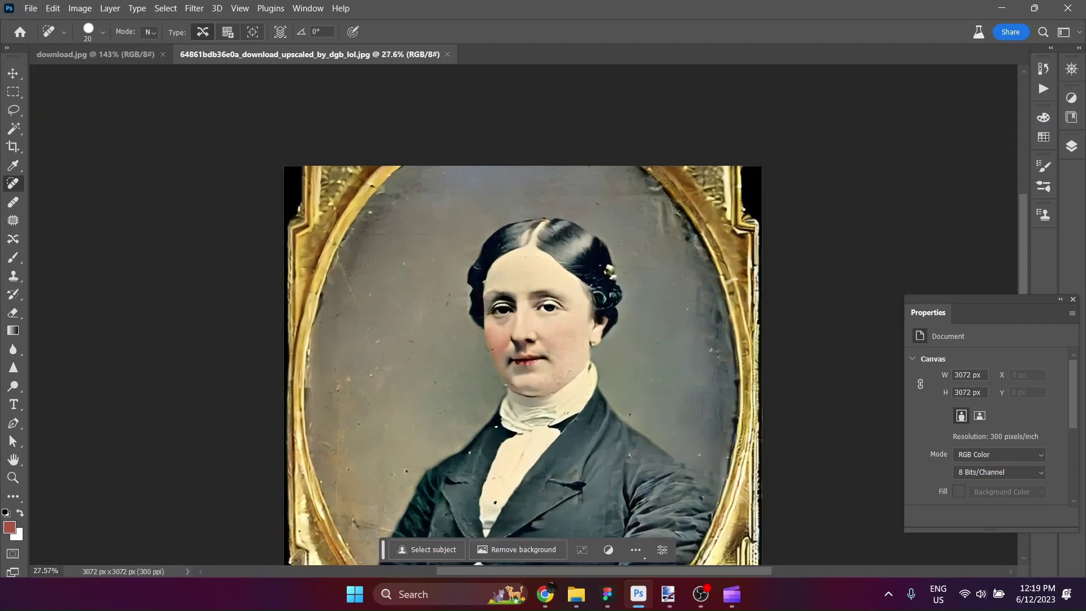
pyautogui.scroll(-5, 476, 271)
pyautogui.scroll(-1, 474, 362)
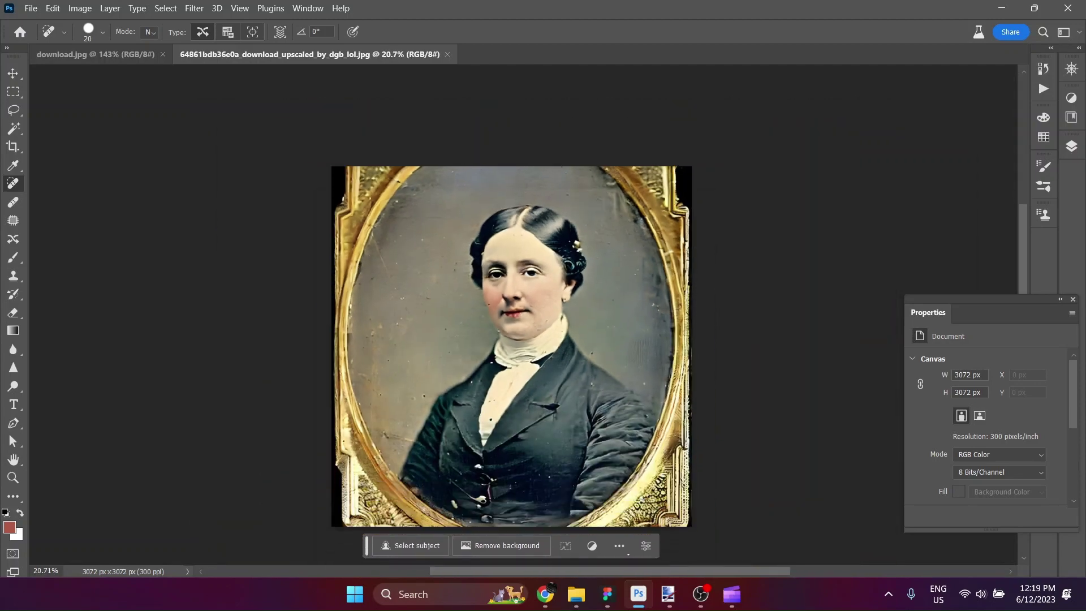
pyautogui.scroll(6, 472, 440)
pyautogui.scroll(5, 475, 486)
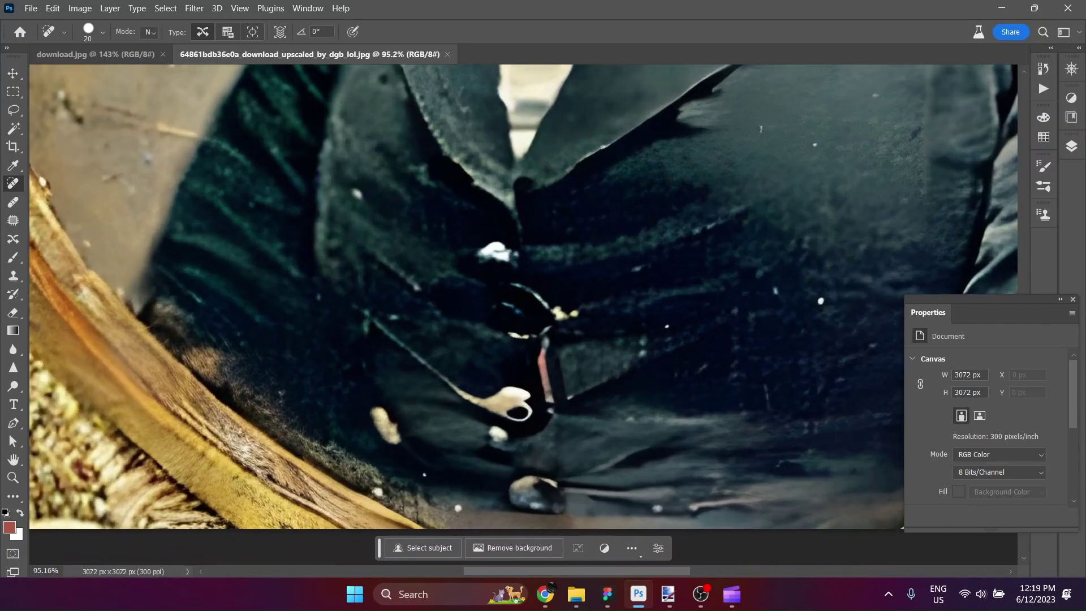
pyautogui.scroll(-5, 452, 356)
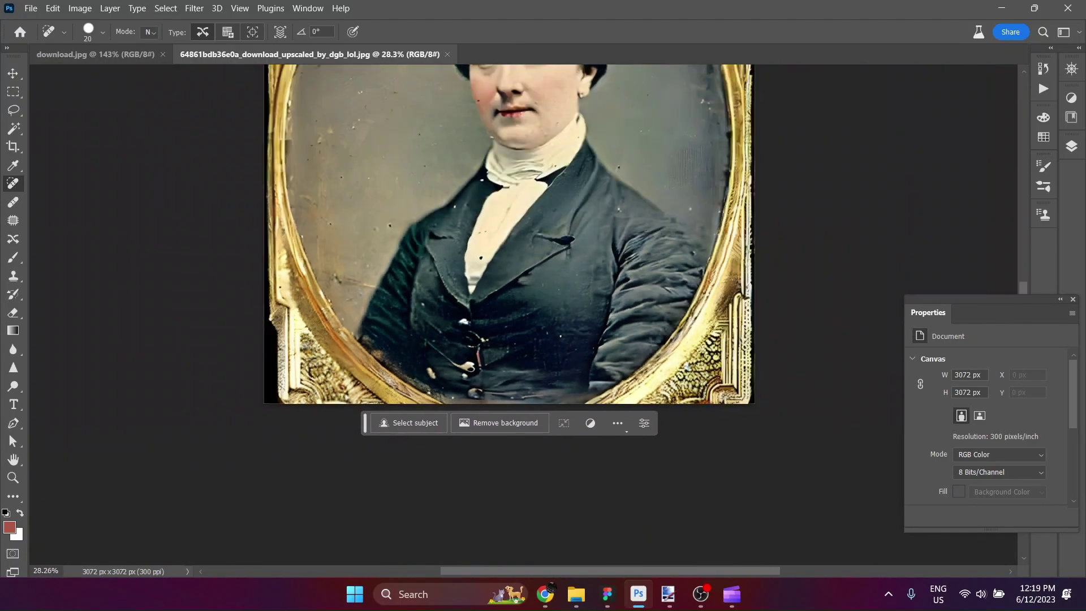
pyautogui.scroll(4, 498, 317)
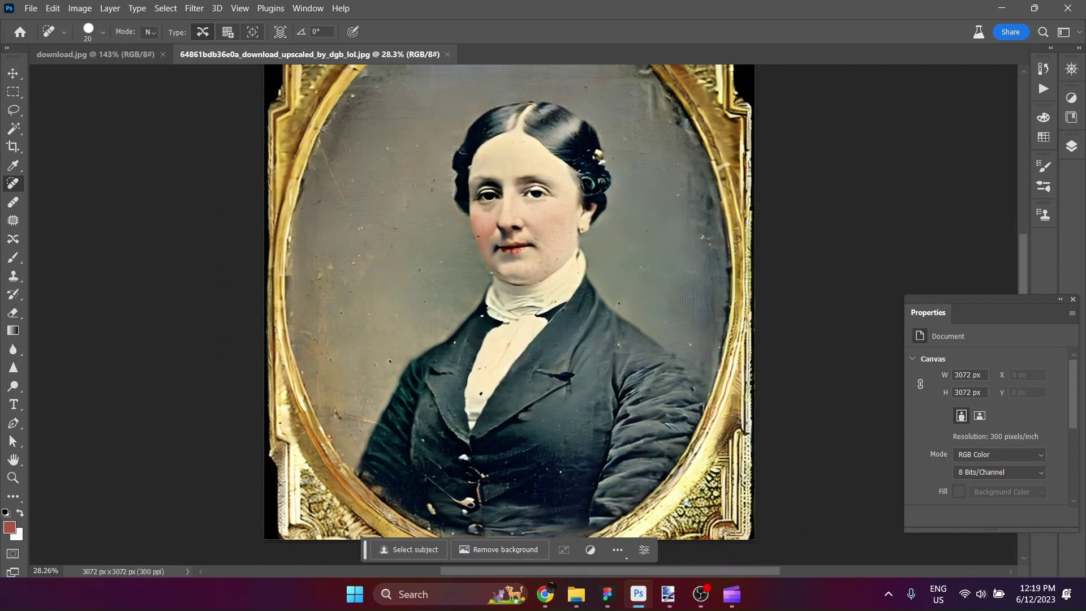
pyautogui.scroll(-3, 418, 291)
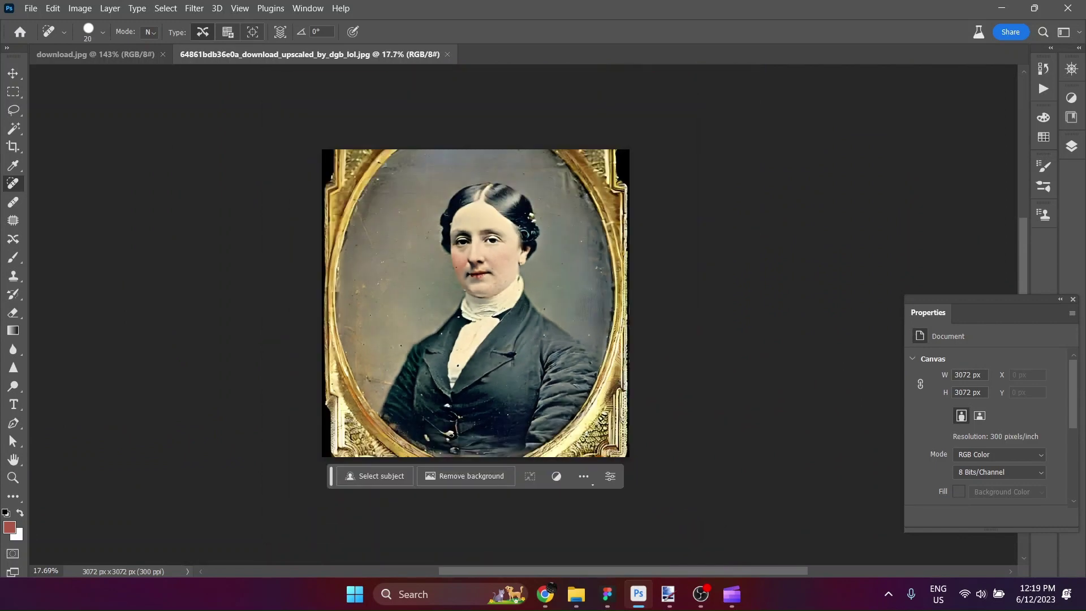
# Crop the upscaled portrait to about 1920 × 2508 px around the woman, cutting away the gold oval frame
pyautogui.press('c')
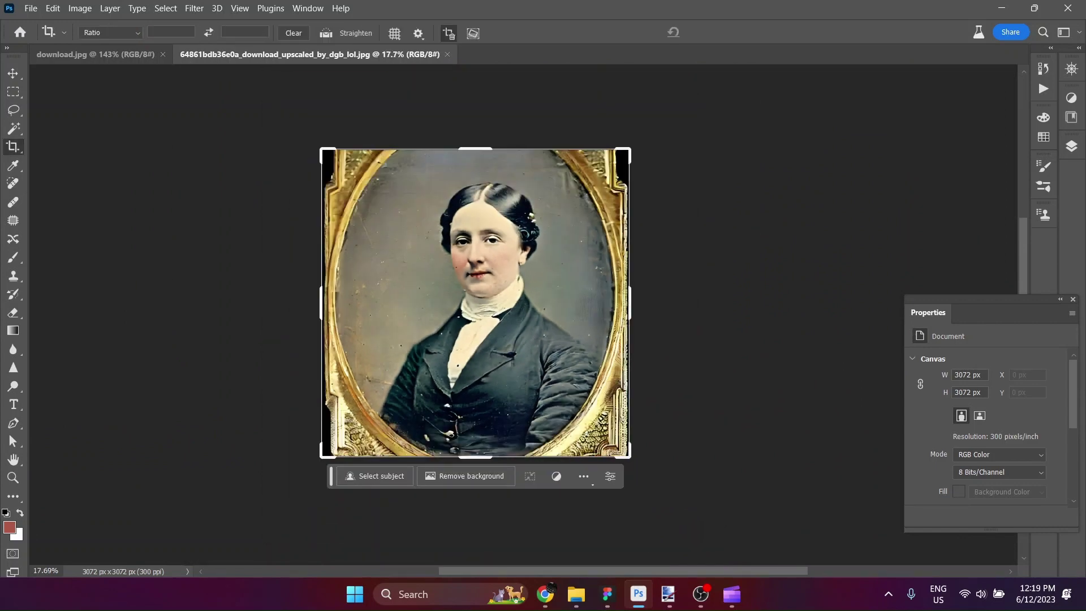
pyautogui.moveTo(321, 304); pyautogui.dragTo(352, 308)
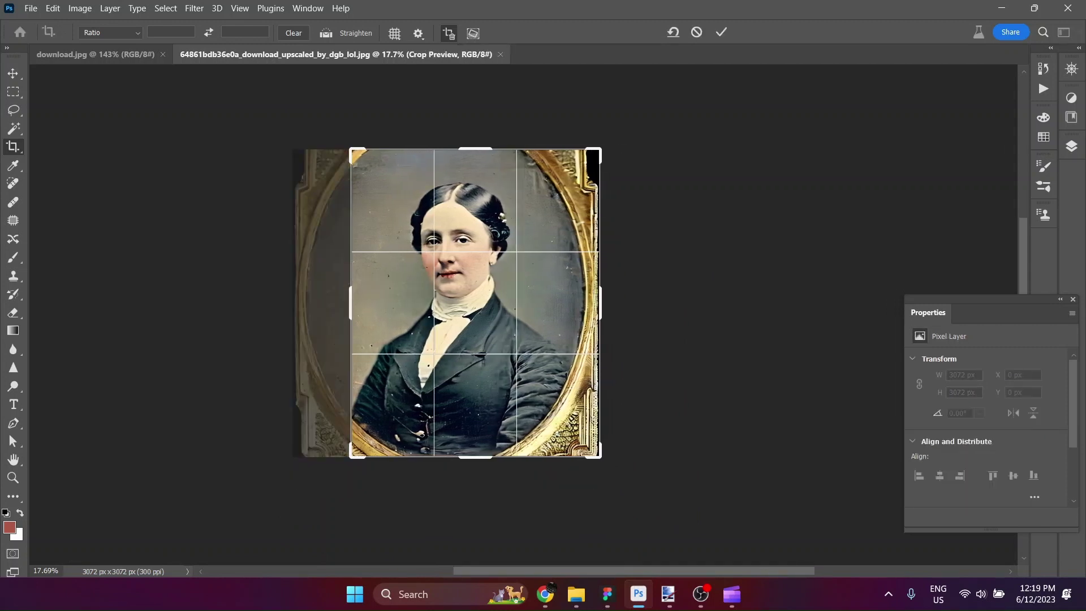
pyautogui.moveTo(475, 149); pyautogui.dragTo(482, 157)
pyautogui.moveTo(599, 303); pyautogui.dragTo(573, 293)
pyautogui.moveTo(479, 419); pyautogui.dragTo(481, 396)
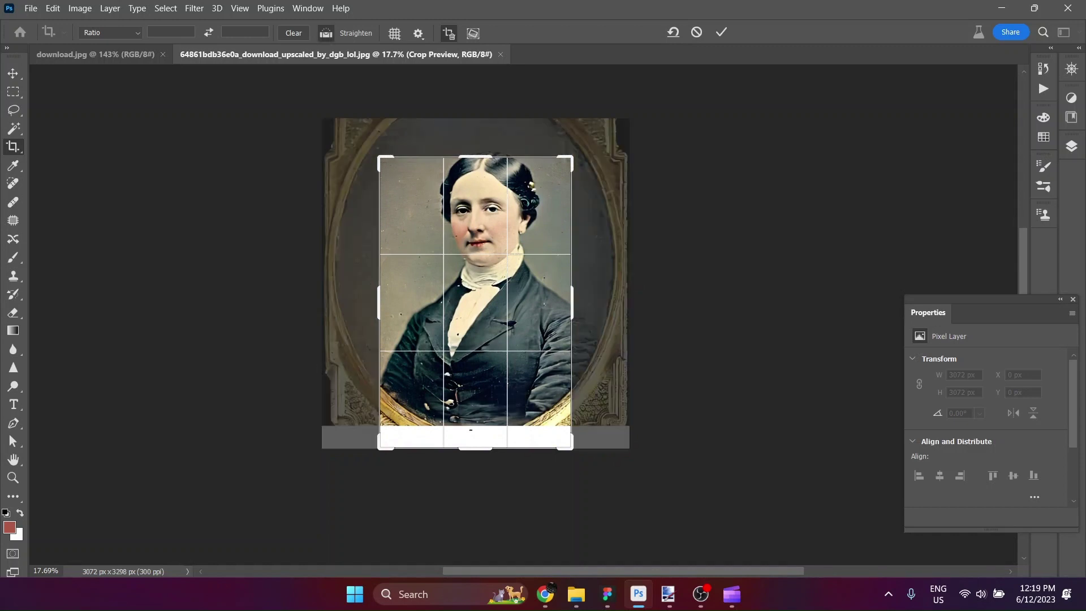
pyautogui.moveTo(475, 449); pyautogui.dragTo(476, 410)
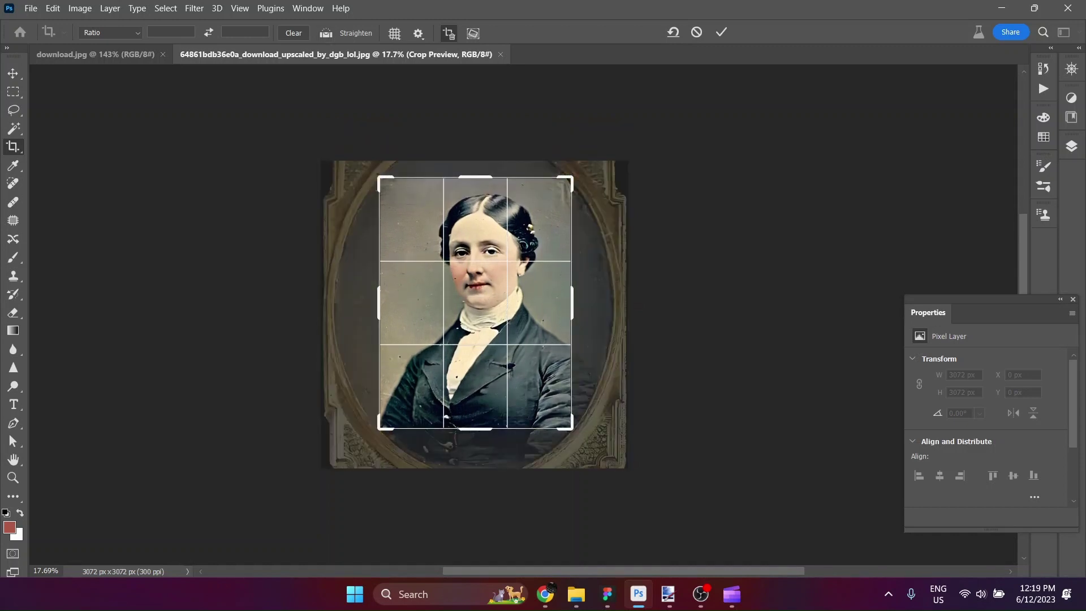
pyautogui.click(723, 32)
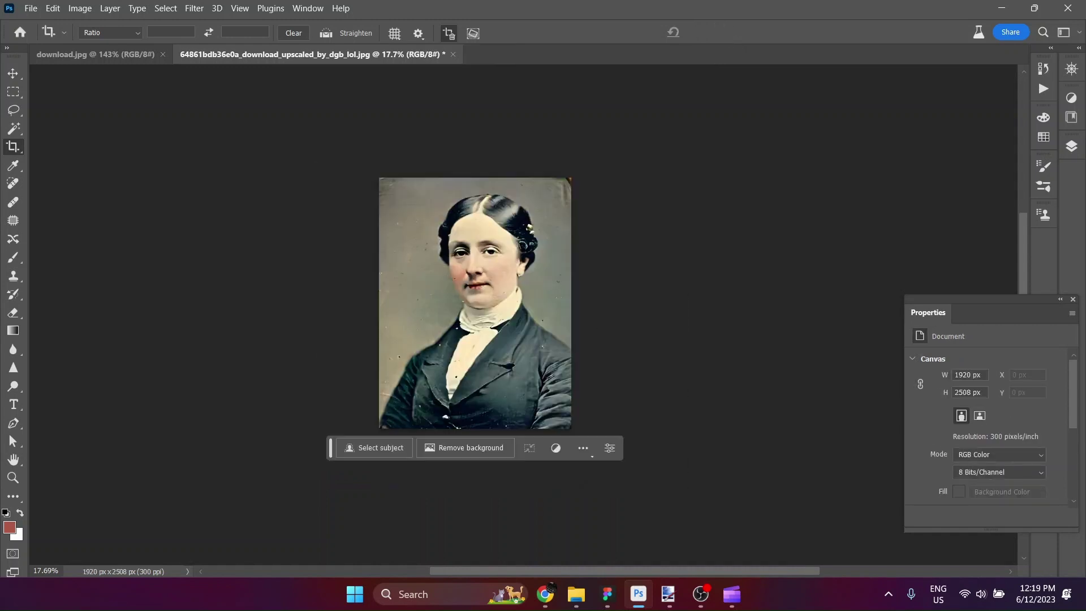
# Clone nearby background over the leftover frame in the portrait's upper-right corner with the Clone Stamp tool
pyautogui.hotkey('ctrl', '0')
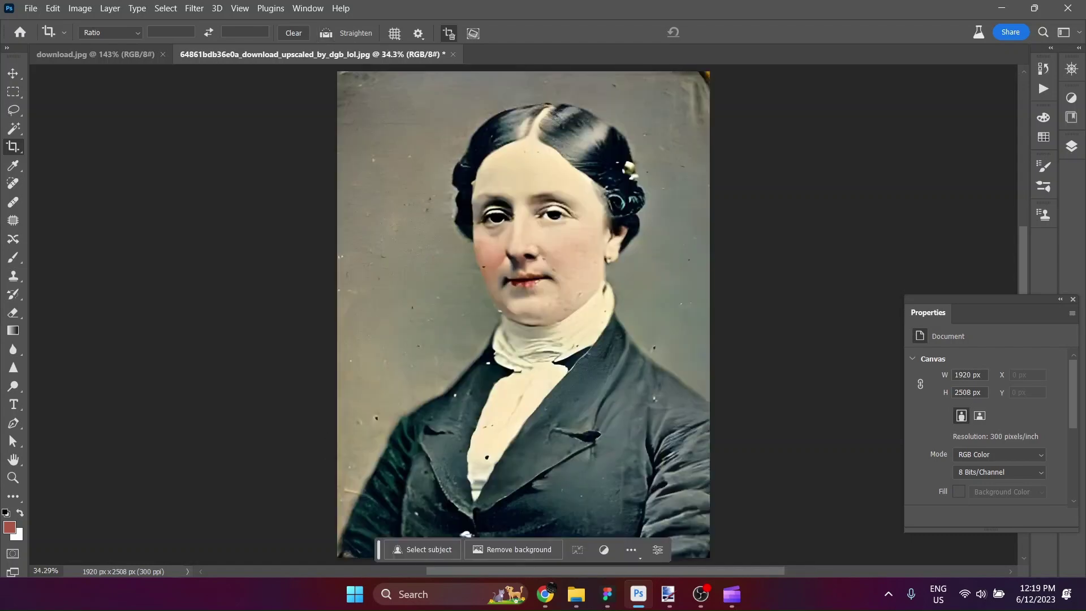
pyautogui.scroll(4, 680, 139)
pyautogui.scroll(-5, 680, 140)
pyautogui.scroll(1, 679, 140)
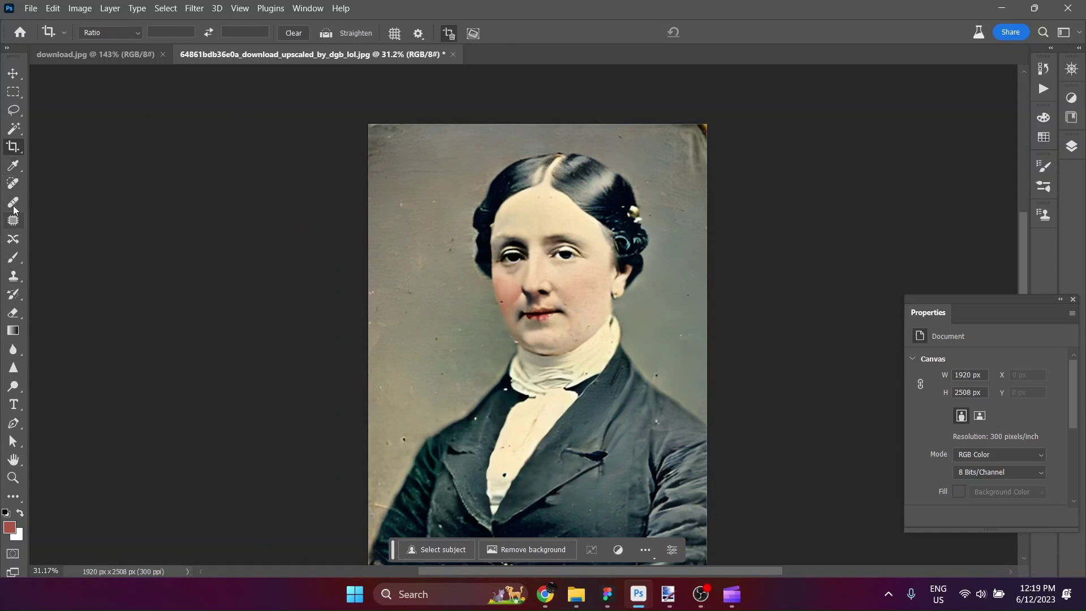
pyautogui.click(13, 275)
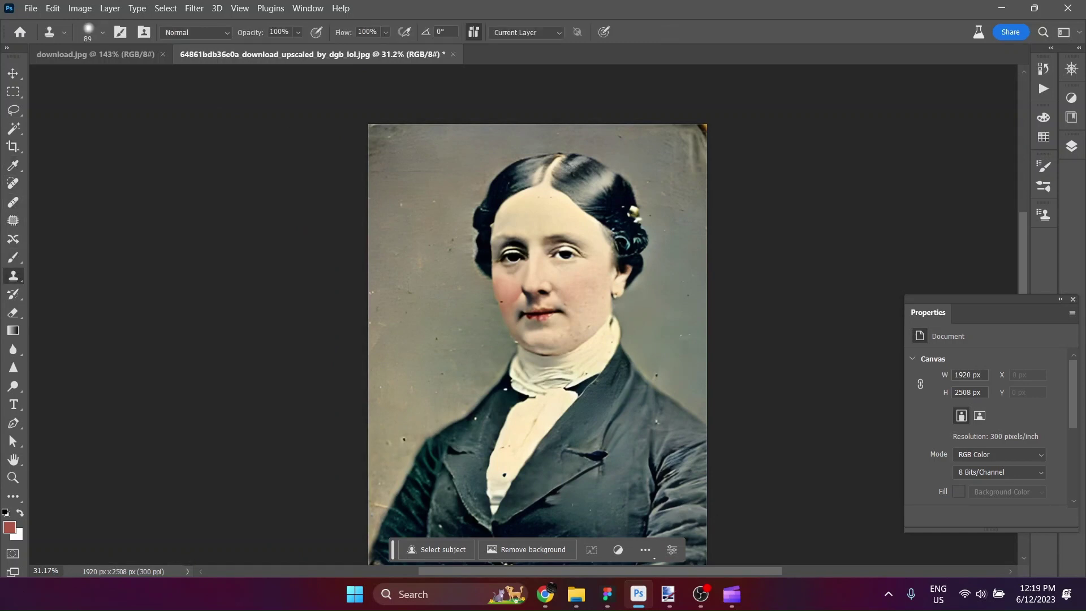
pyautogui.keyDown('alt'); pyautogui.click(681, 157); pyautogui.keyUp('alt')
pyautogui.moveTo(692, 139)
pyautogui.mouseDown()
pyautogui.moveTo(701, 159)
pyautogui.moveTo(701, 128)
pyautogui.moveTo(690, 121)
pyautogui.moveTo(698, 131)
pyautogui.mouseUp()
pyautogui.moveTo(700, 165); pyautogui.dragTo(705, 167)
# Heal the specks on the jacket's lower left panel and the dark hole on the white shirt with the Spot Healing Brush
pyautogui.scroll(-5, 524, 315)
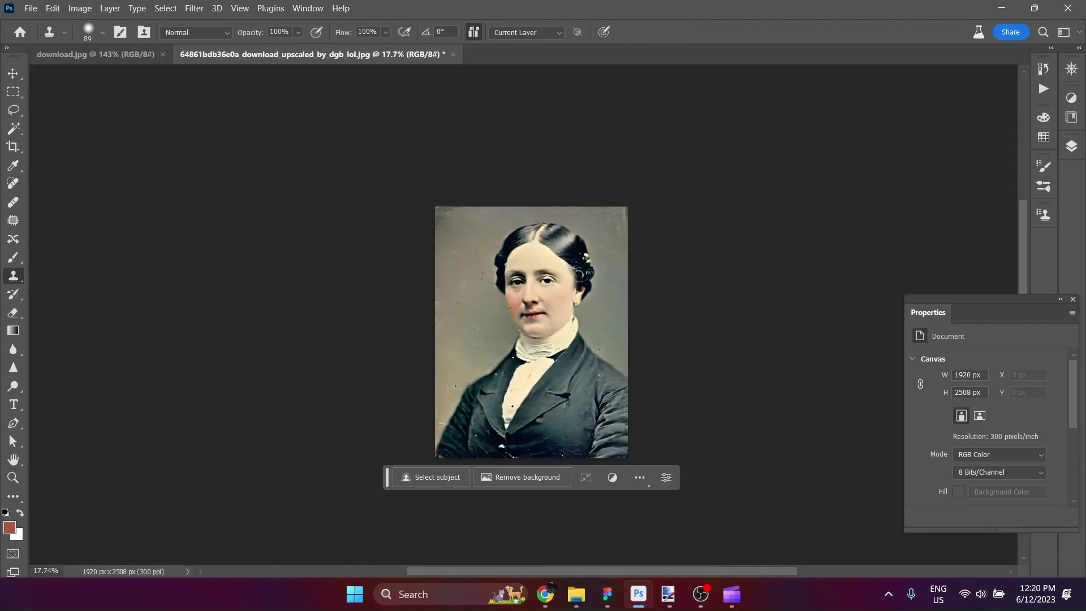
pyautogui.scroll(2, 480, 276)
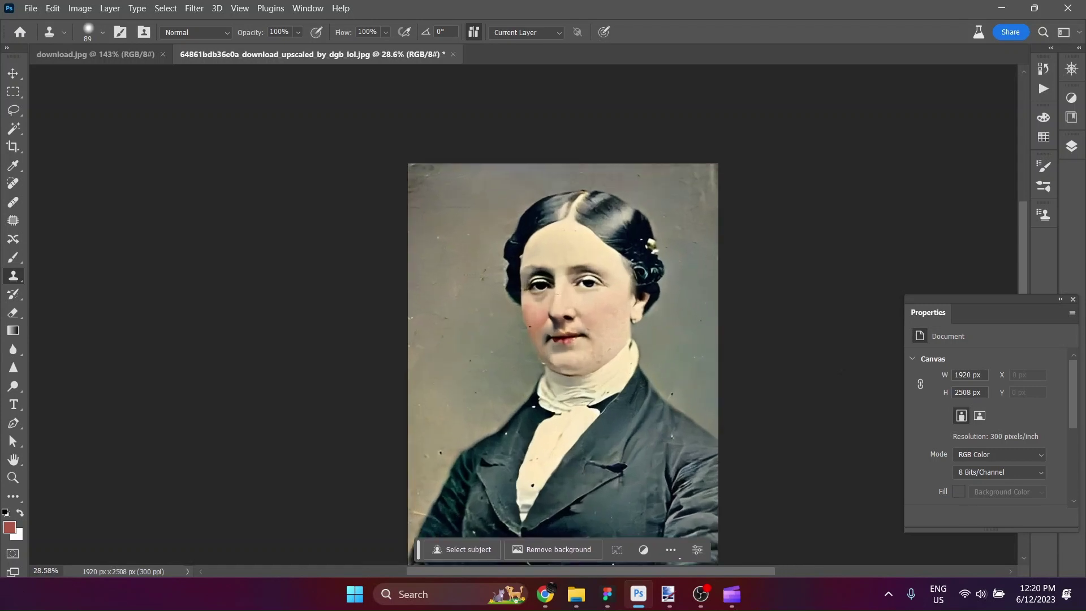
pyautogui.click(17, 189)
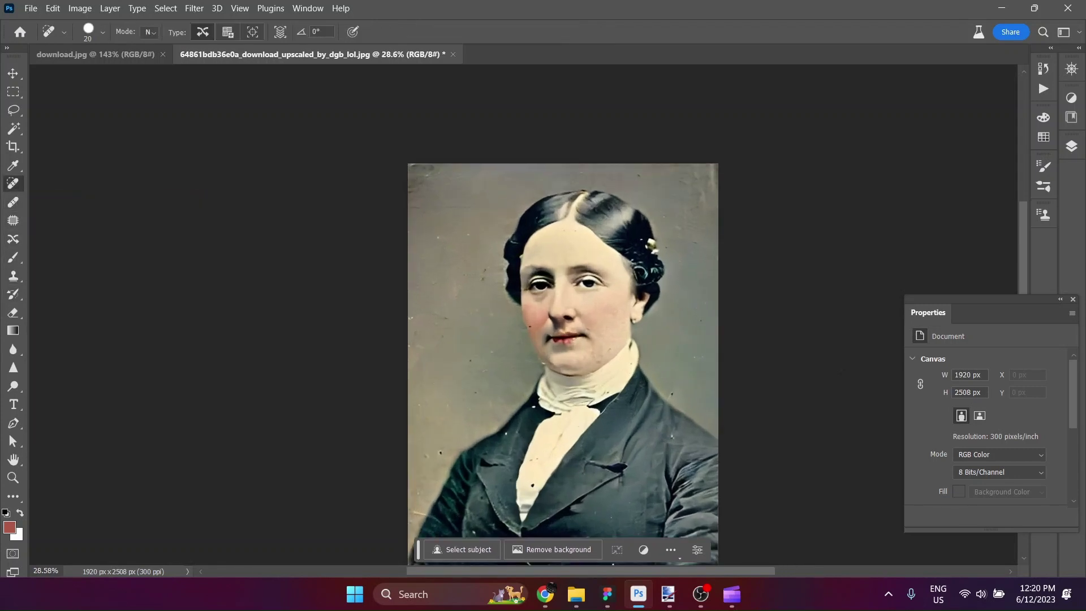
pyautogui.scroll(2, 596, 430)
pyautogui.scroll(-3, 549, 315)
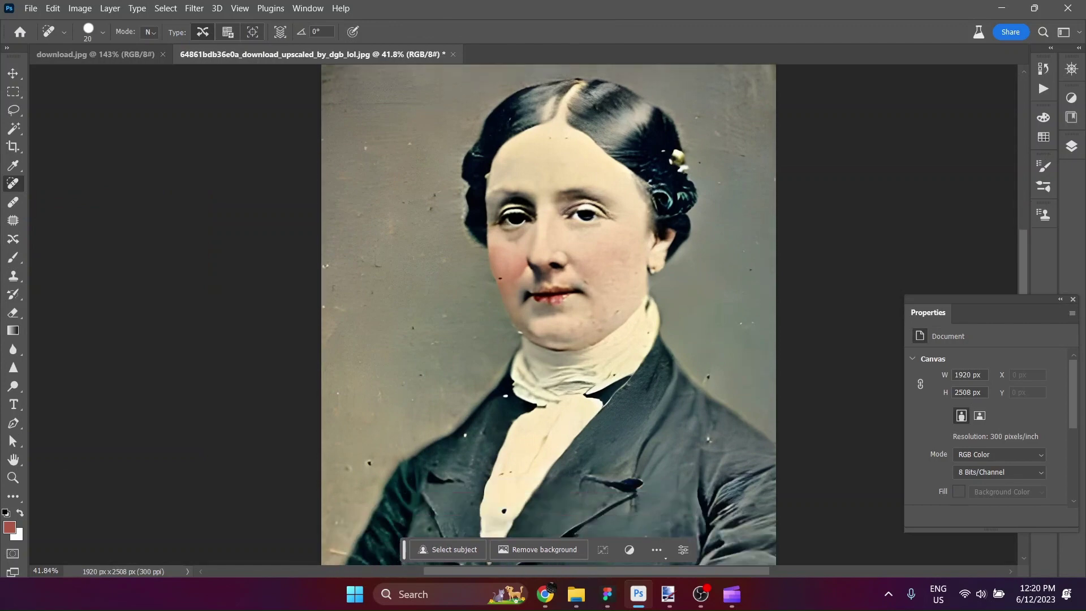
pyautogui.scroll(5, 421, 480)
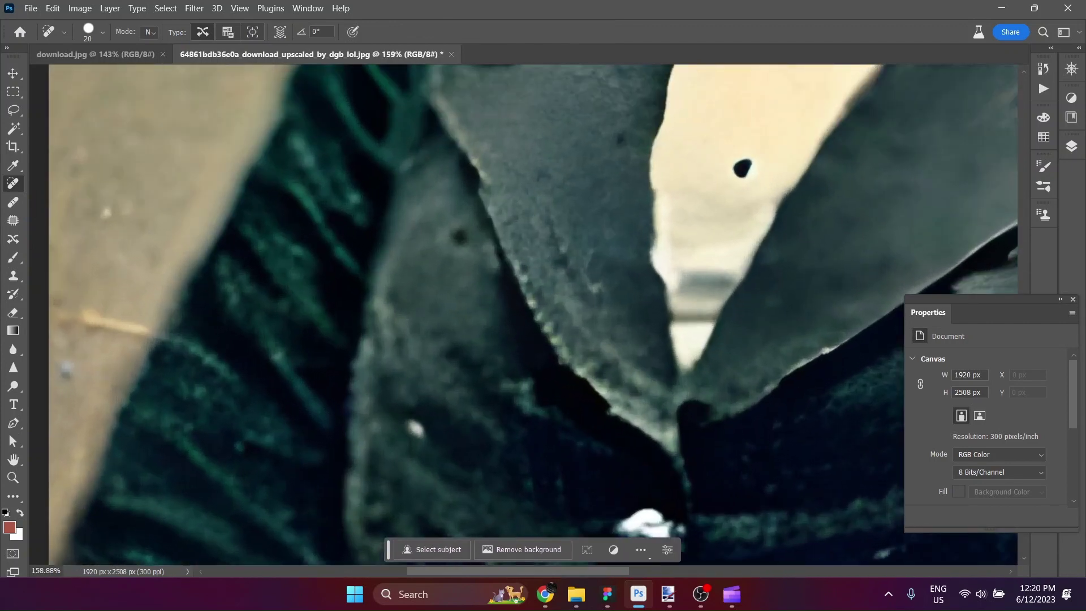
pyautogui.click(417, 430)
pyautogui.click(410, 427)
pyautogui.click(422, 438)
pyautogui.click(463, 236)
pyautogui.click(461, 237)
pyautogui.moveTo(453, 231)
pyautogui.mouseDown()
pyautogui.moveTo(465, 242)
pyautogui.moveTo(466, 229)
pyautogui.mouseUp()
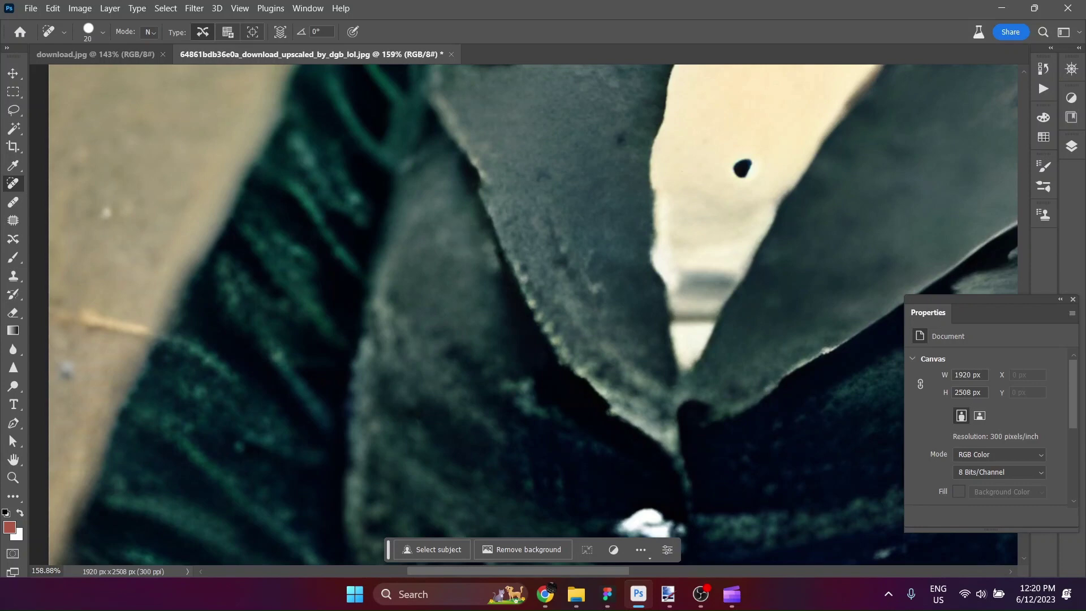
pyautogui.moveTo(744, 162)
pyautogui.mouseDown()
pyautogui.moveTo(739, 176)
pyautogui.moveTo(751, 174)
pyautogui.mouseUp()
# Remove the white blotch below the lapels, the specks on the jacket and the two small dark marks on the shirt
pyautogui.scroll(-9, 646, 332)
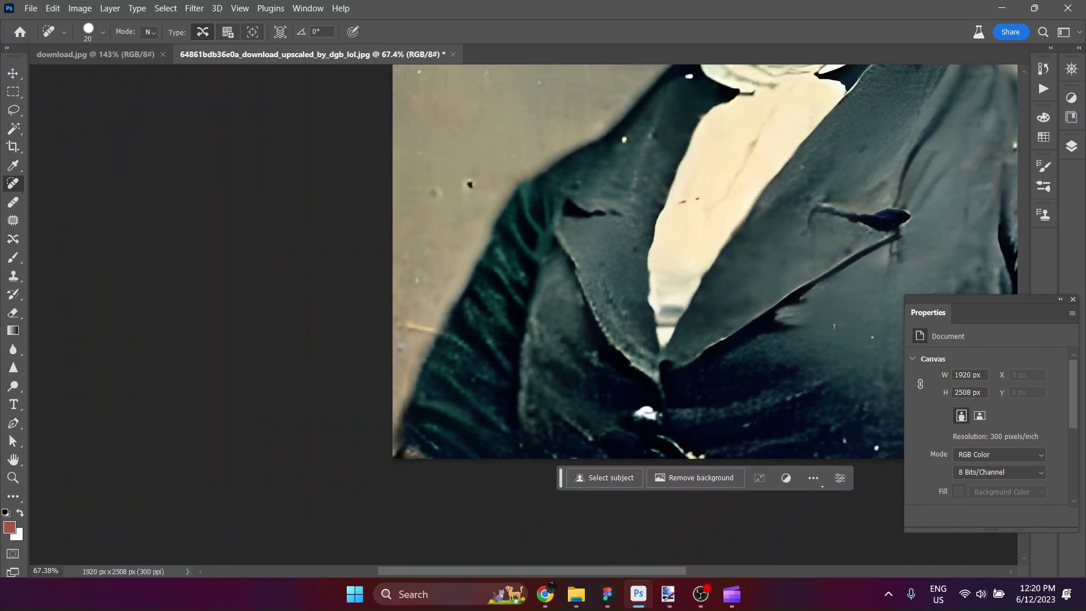
pyautogui.moveTo(634, 414)
pyautogui.mouseDown()
pyautogui.moveTo(658, 418)
pyautogui.moveTo(646, 410)
pyautogui.mouseUp()
pyautogui.click(873, 337)
pyautogui.scroll(5, 619, 141)
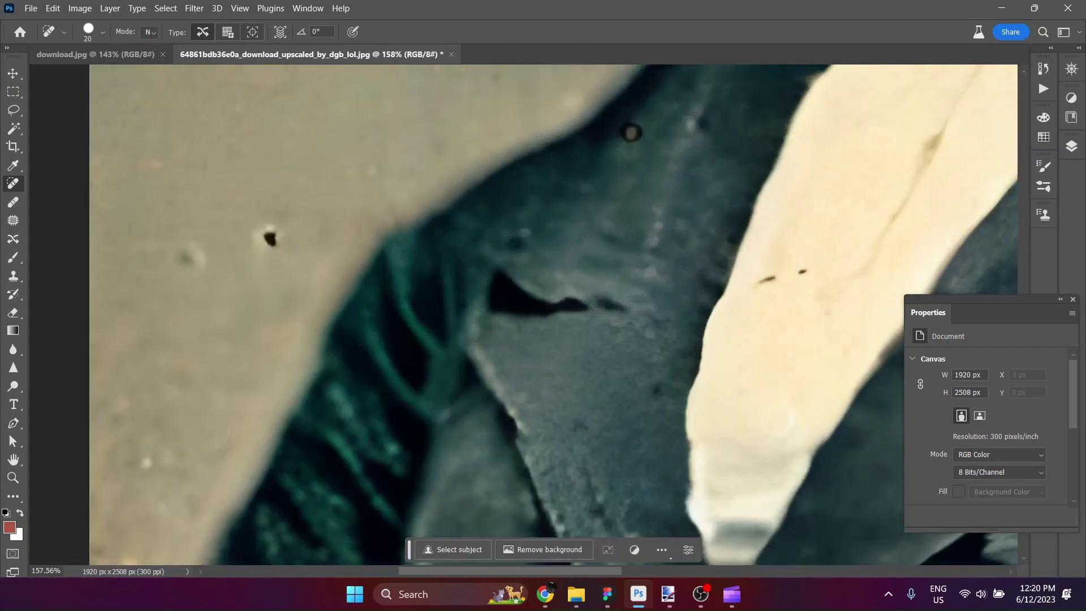
pyautogui.click(629, 132)
pyautogui.click(767, 278)
pyautogui.click(802, 272)
# Smooth the ragged, light lower edge of the jacket's left lapel with healing strokes
pyautogui.scroll(-5, 659, 390)
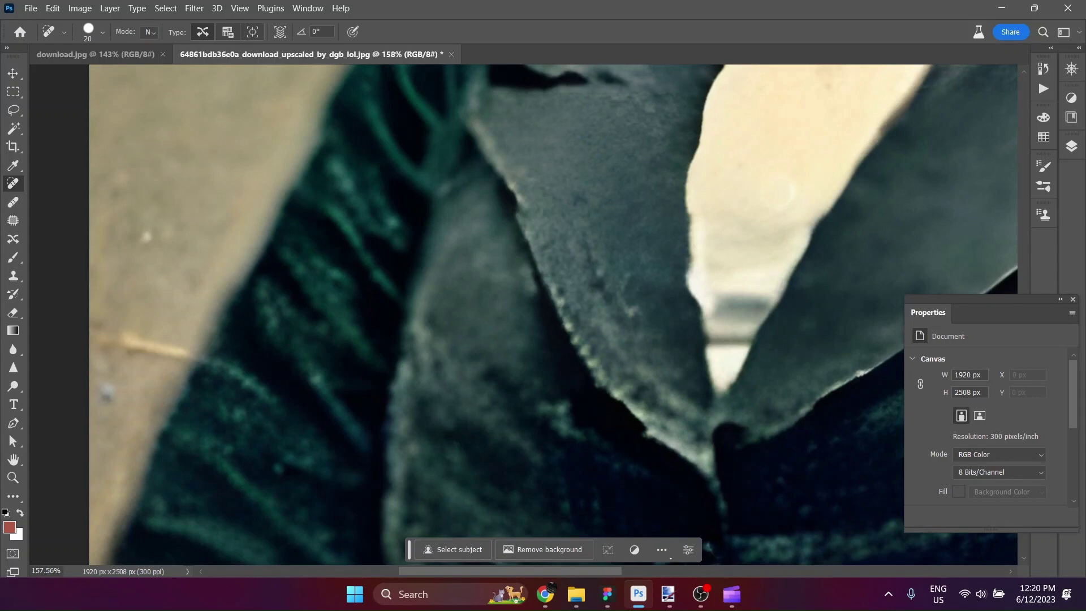
pyautogui.moveTo(710, 472)
pyautogui.mouseDown()
pyautogui.moveTo(644, 431)
pyautogui.moveTo(599, 382)
pyautogui.moveTo(551, 283)
pyautogui.mouseUp()
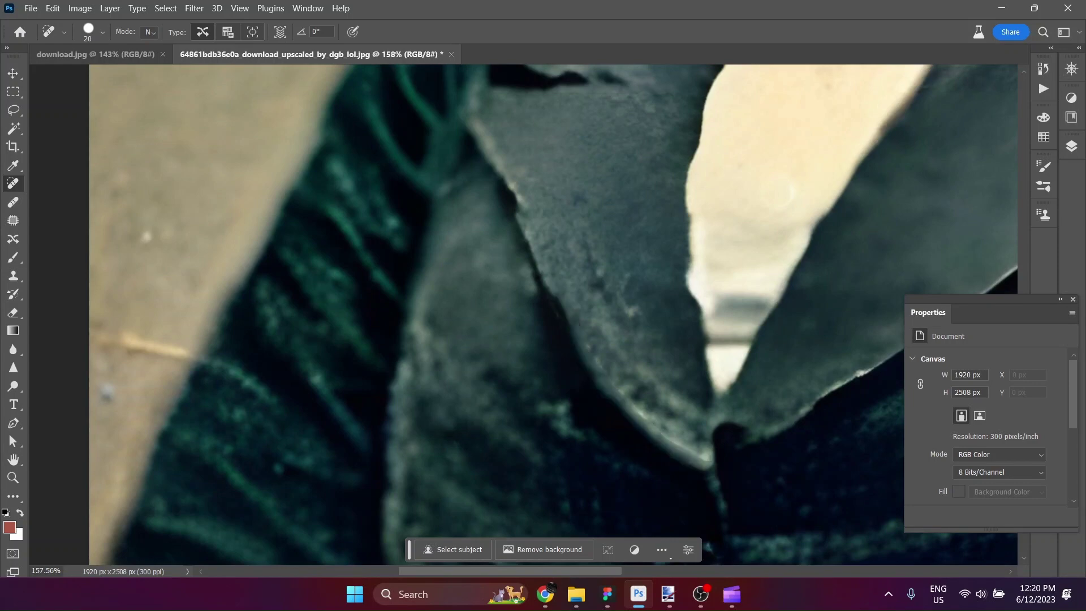
pyautogui.moveTo(619, 381)
pyautogui.mouseDown()
pyautogui.moveTo(646, 418)
pyautogui.moveTo(708, 458)
pyautogui.mouseUp()
# Heal the bright fringe along the lower edge of the jacket's right lapel
pyautogui.scroll(-5, 730, 475)
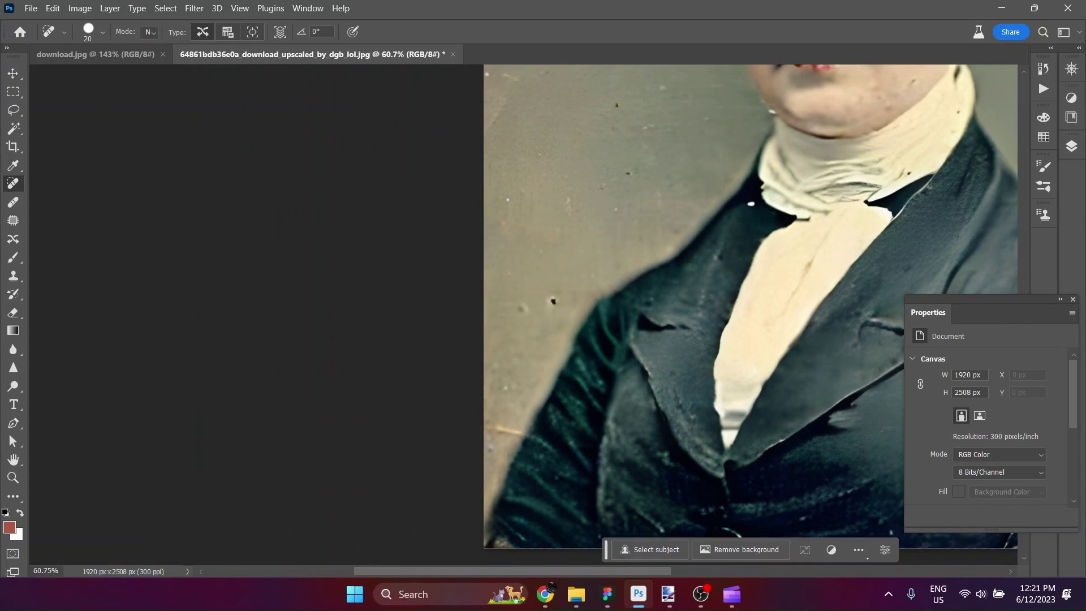
pyautogui.moveTo(626, 571); pyautogui.dragTo(682, 569)
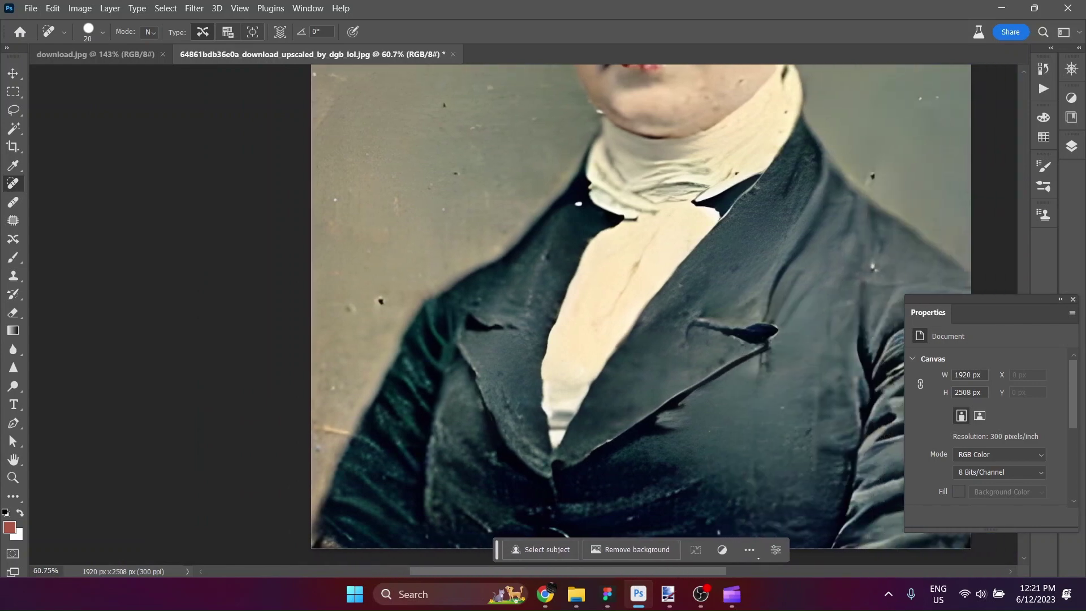
pyautogui.moveTo(611, 439); pyautogui.dragTo(583, 458)
pyautogui.scroll(11, 608, 464)
pyautogui.moveTo(625, 389); pyautogui.dragTo(482, 473)
pyautogui.scroll(-6, 671, 354)
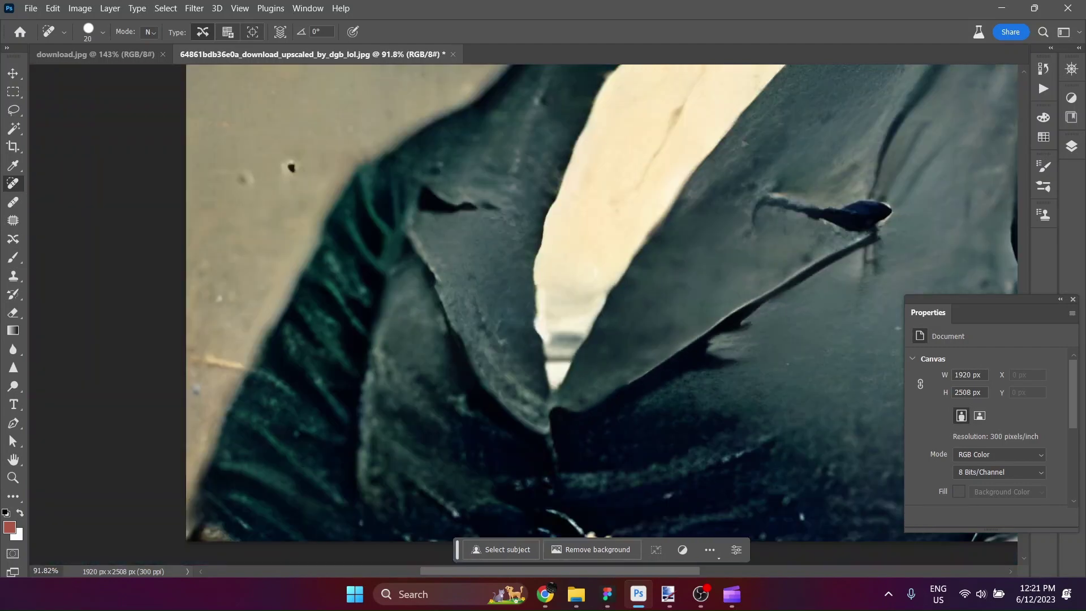
# Remove the white speck on the jacket beside the collar and the dark speck on the neckcloth
pyautogui.scroll(1, 931, 314)
pyautogui.scroll(3, 930, 315)
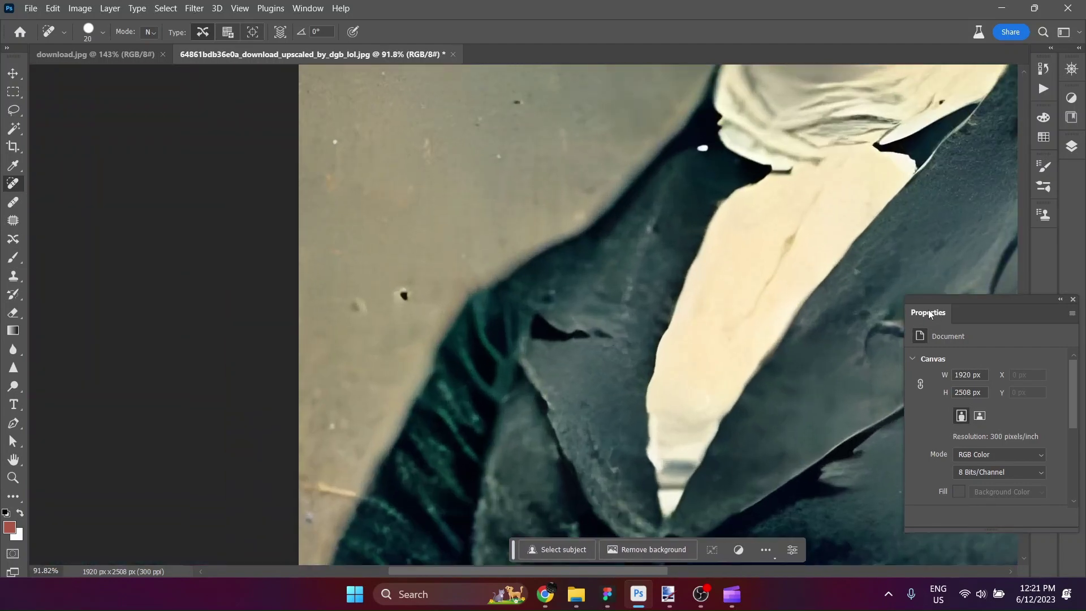
pyautogui.click(702, 148)
pyautogui.click(942, 101)
# Heal the dark spot on the woman's rosy cheek and the white flecks along her jawline
pyautogui.scroll(3, 824, 194)
pyautogui.scroll(-5, 824, 194)
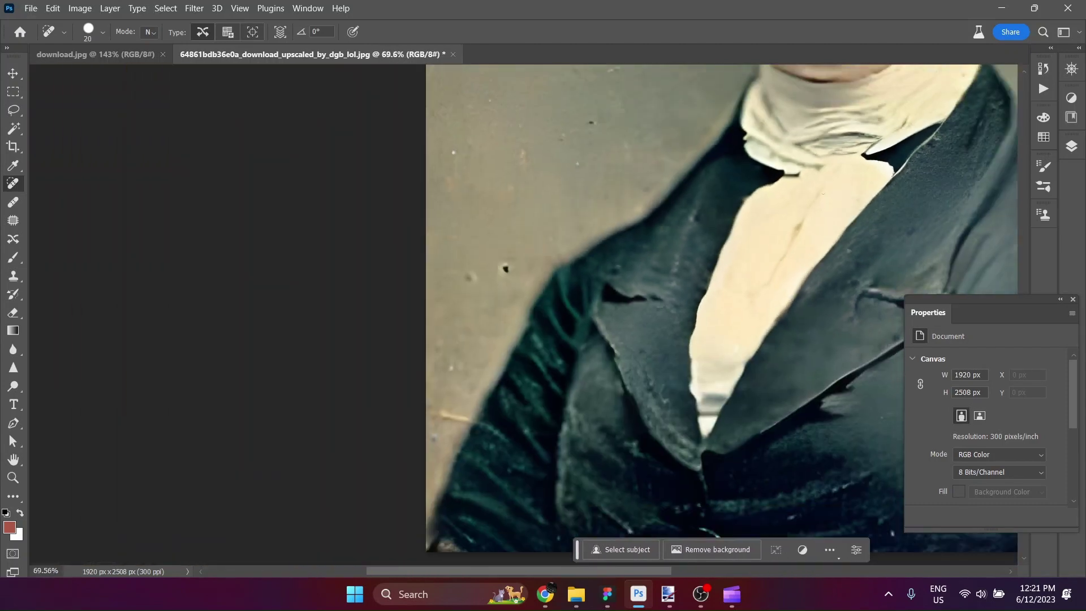
pyautogui.scroll(-2, 824, 188)
pyautogui.scroll(5, 824, 187)
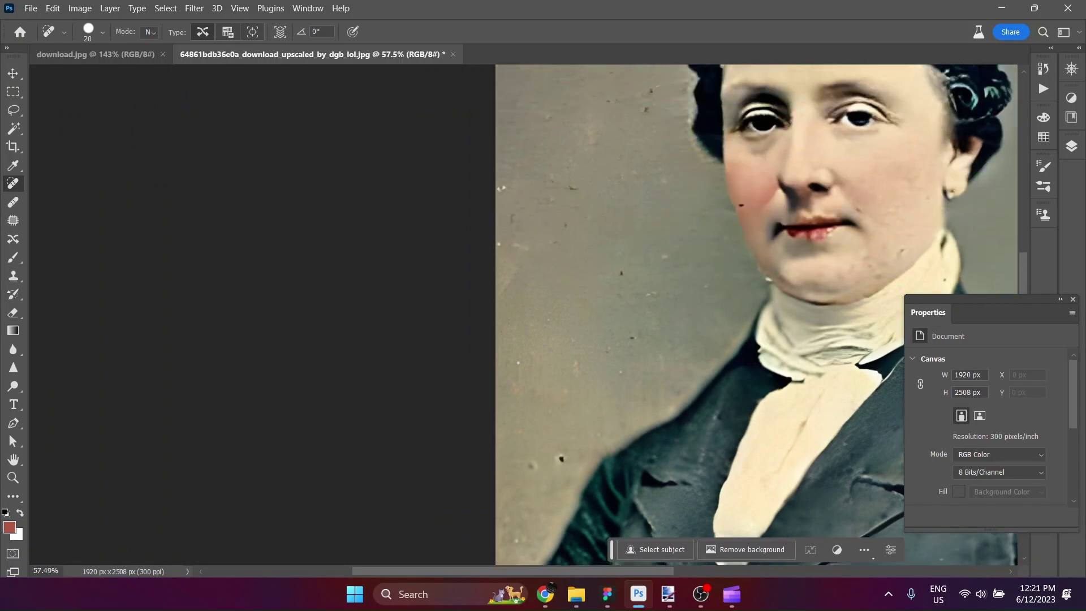
pyautogui.scroll(5, 747, 191)
pyautogui.click(733, 228)
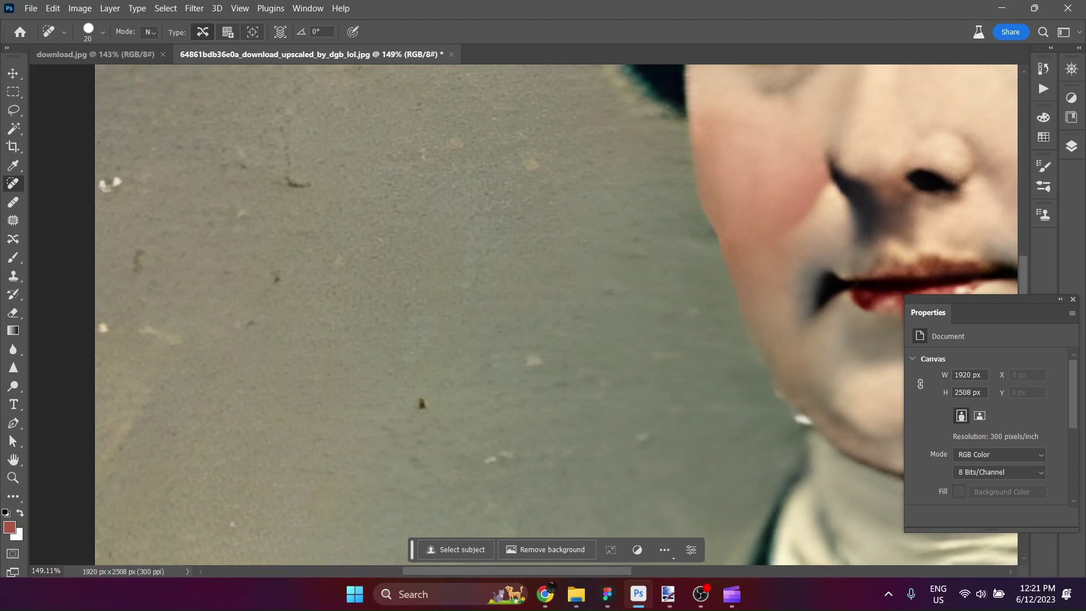
pyautogui.click(773, 400)
pyautogui.click(797, 422)
pyautogui.click(802, 425)
# Heal the small blemishes at the top of the forehead and on the cheek beside the mouth and ear
pyautogui.moveTo(617, 572); pyautogui.dragTo(698, 573)
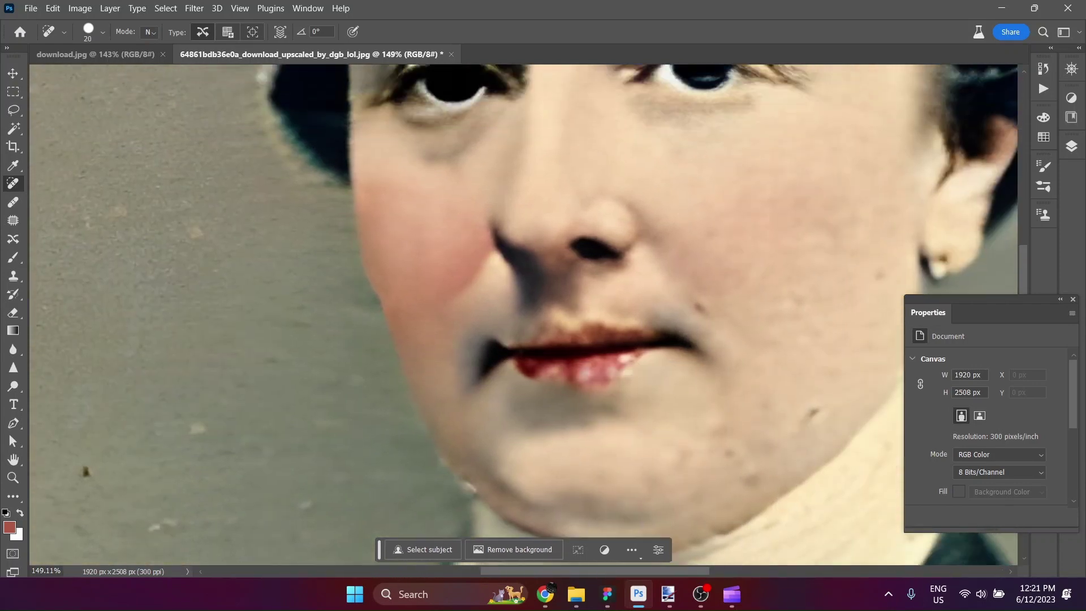
pyautogui.scroll(8, 528, 315)
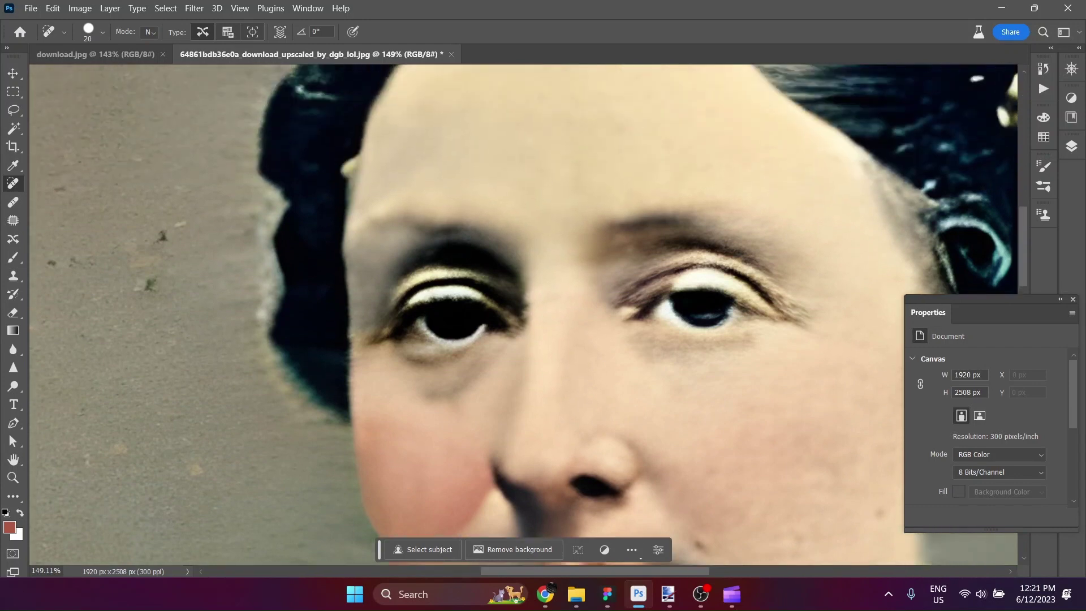
pyautogui.scroll(2, 529, 314)
pyautogui.click(575, 88)
pyautogui.scroll(-5, 528, 314)
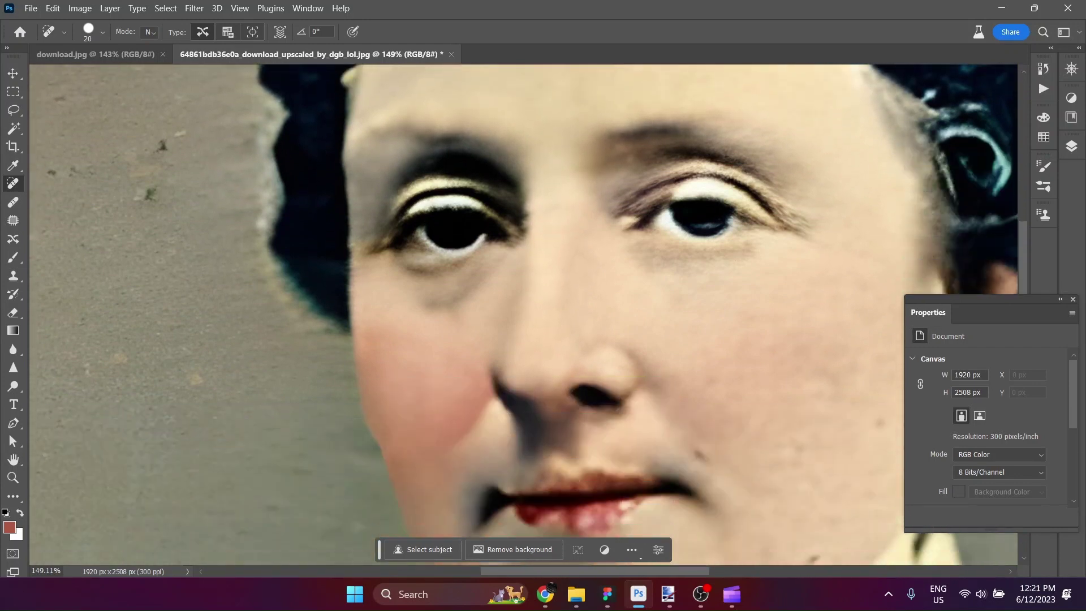
pyautogui.click(700, 455)
pyautogui.click(881, 423)
# Remove the streak and light fleck in the hair on the left and the pale bump at the hairline
pyautogui.scroll(6, 881, 423)
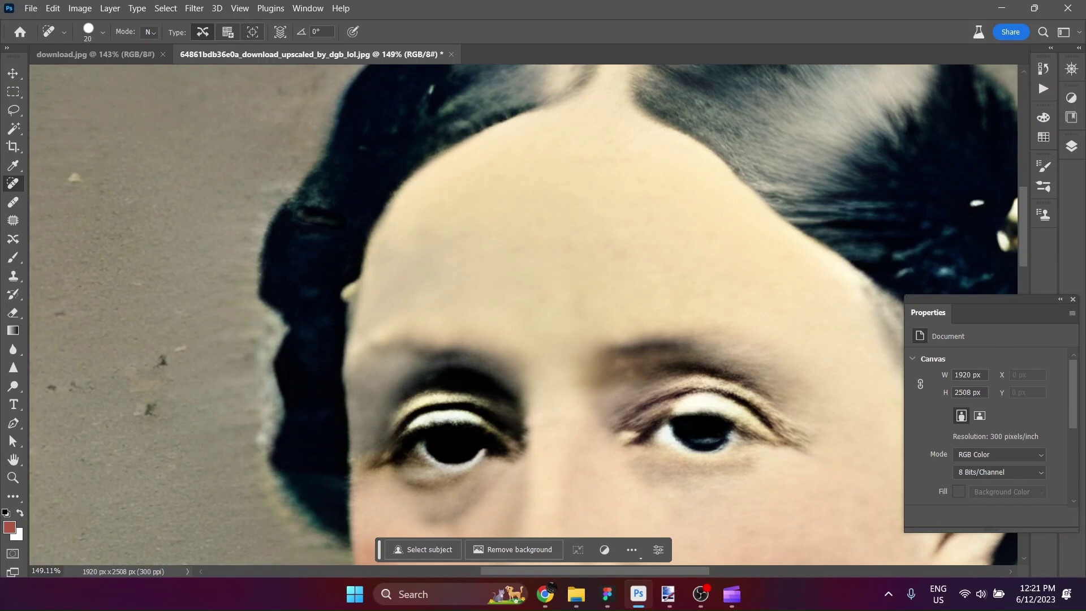
pyautogui.moveTo(298, 212); pyautogui.dragTo(326, 217)
pyautogui.moveTo(353, 284); pyautogui.dragTo(348, 298)
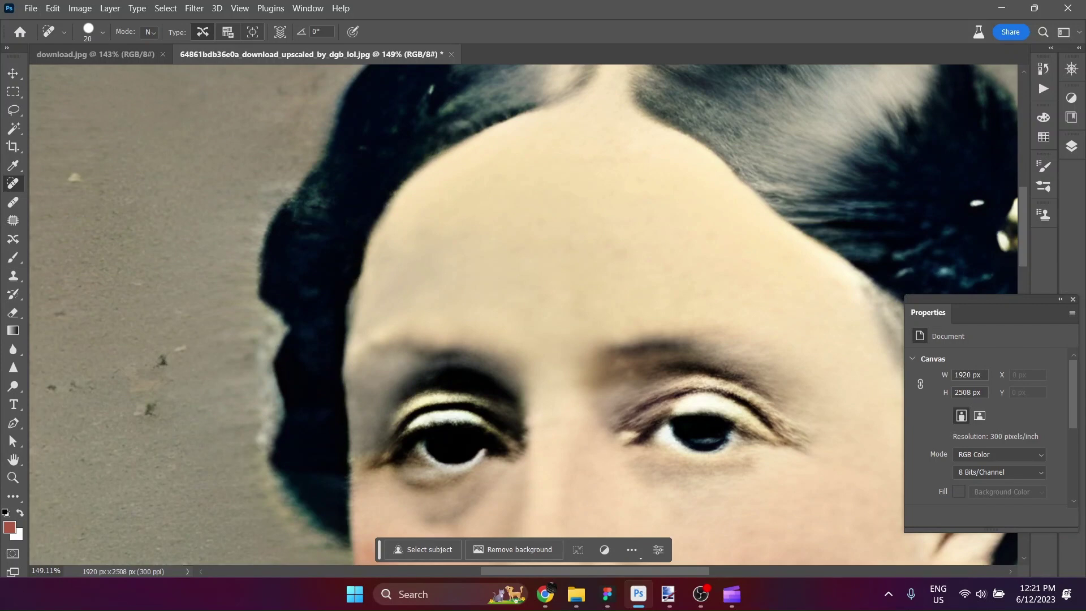
pyautogui.click(431, 89)
# Remove the white speck near the hair ornament and heal away the bright highlights on the curl above the ear
pyautogui.scroll(-9, 638, 235)
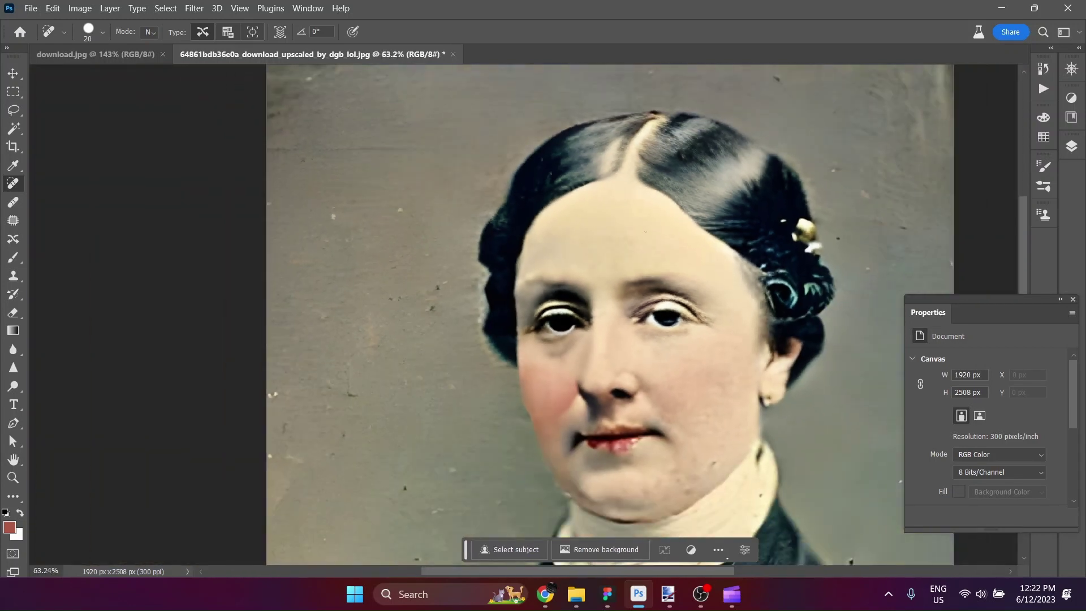
pyautogui.scroll(2, 679, 234)
pyautogui.scroll(4, 720, 235)
pyautogui.scroll(2, 683, 224)
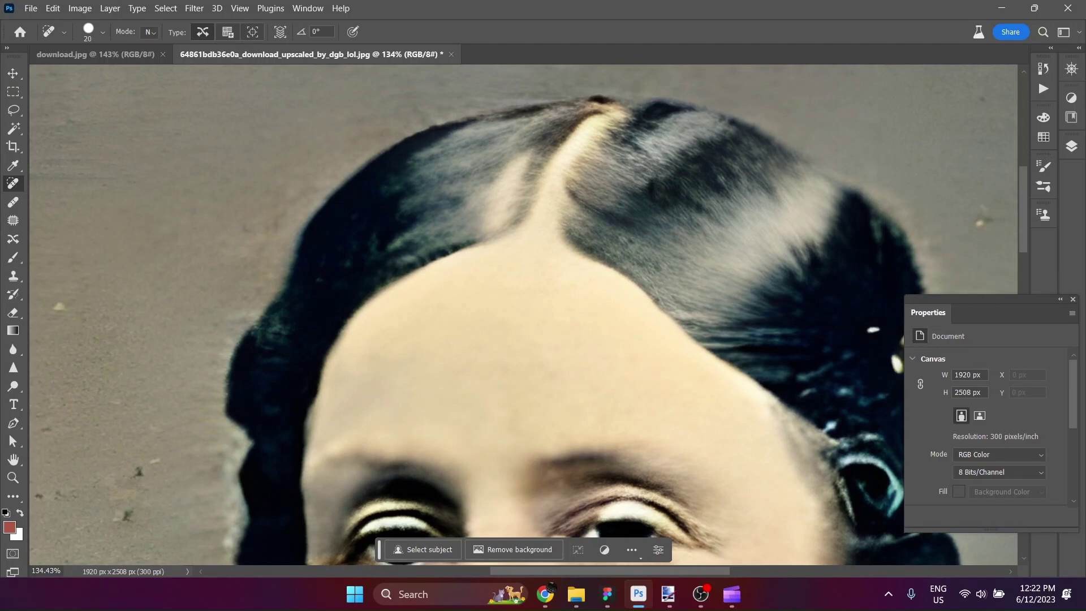
pyautogui.click(874, 329)
pyautogui.moveTo(703, 572); pyautogui.dragTo(769, 569)
pyautogui.scroll(-2, 729, 396)
pyautogui.scroll(-1, 498, 315)
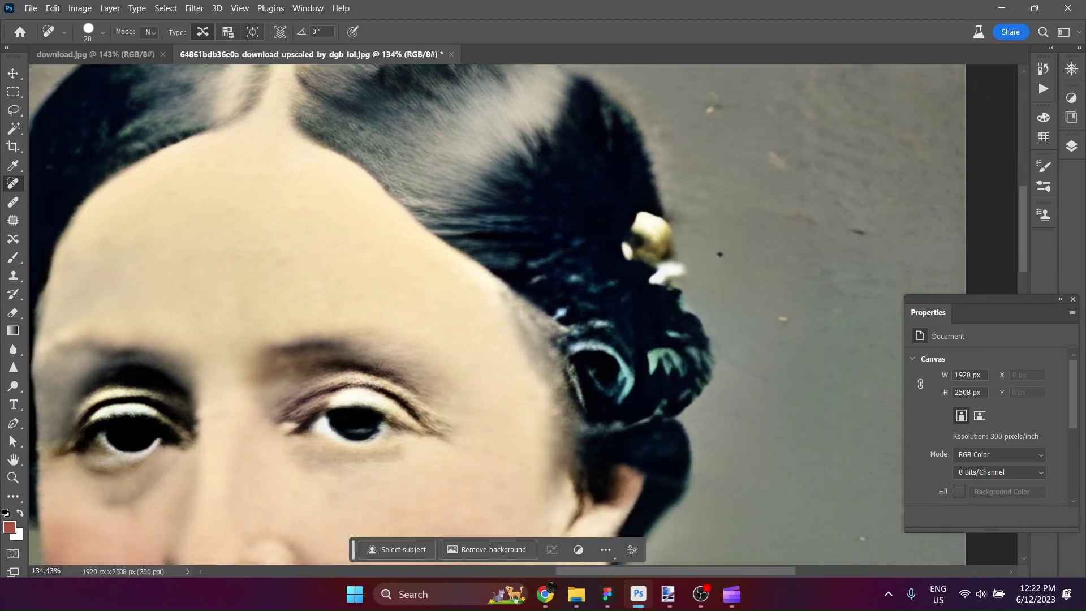
pyautogui.click(560, 312)
pyautogui.moveTo(568, 350)
pyautogui.mouseDown()
pyautogui.moveTo(617, 354)
pyautogui.moveTo(627, 369)
pyautogui.moveTo(620, 399)
pyautogui.mouseUp()
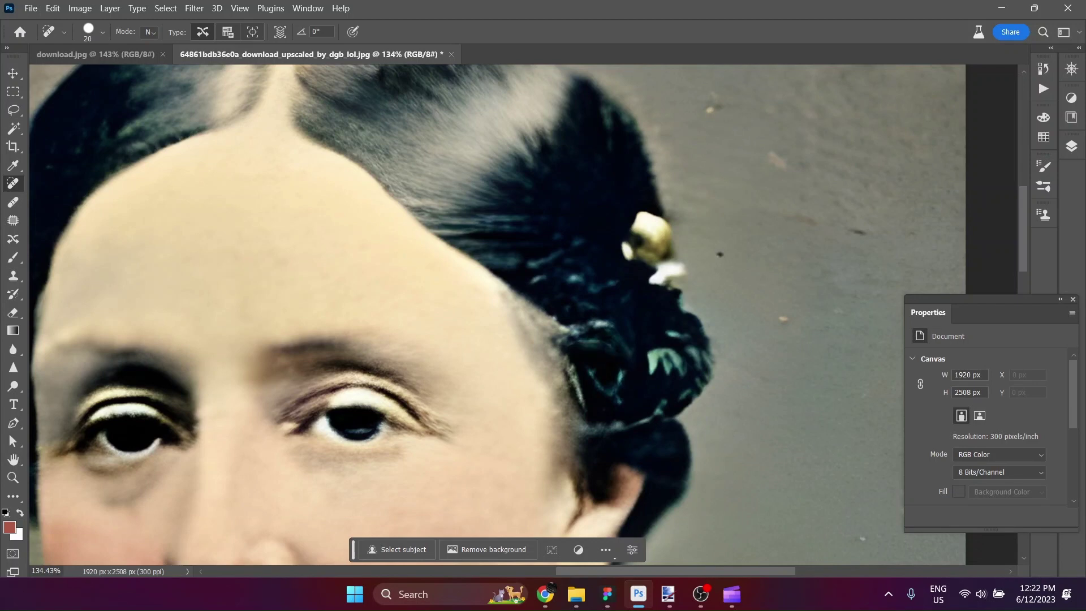
# Heal the blemishes on the lower cheek and chin and the dark spot on the collar
pyautogui.scroll(-6, 675, 406)
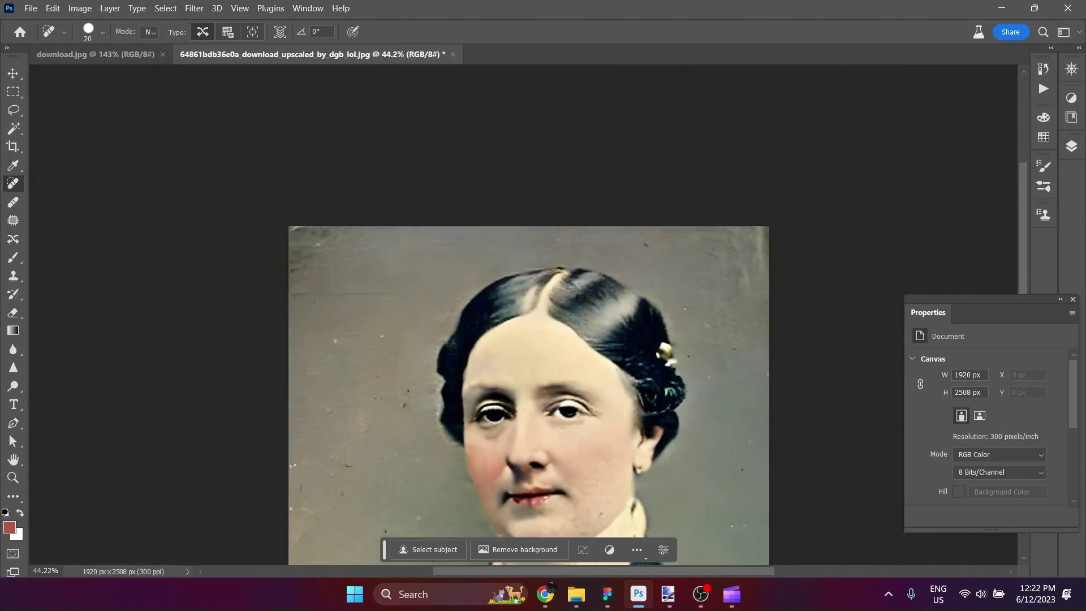
pyautogui.scroll(6, 675, 406)
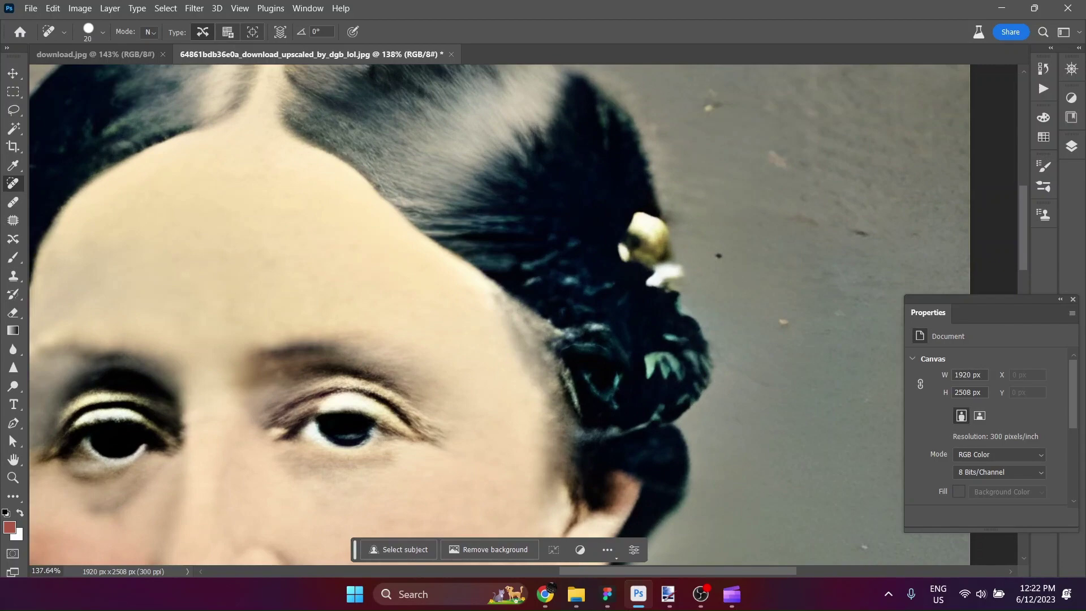
pyautogui.scroll(-5, 638, 397)
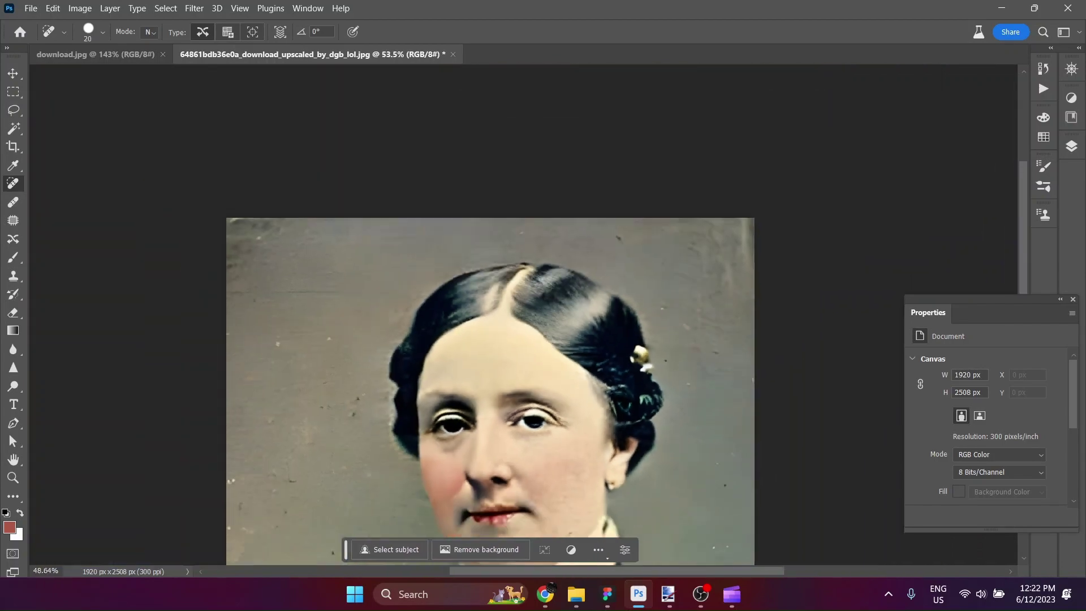
pyautogui.scroll(-6, 554, 363)
pyautogui.scroll(10, 554, 363)
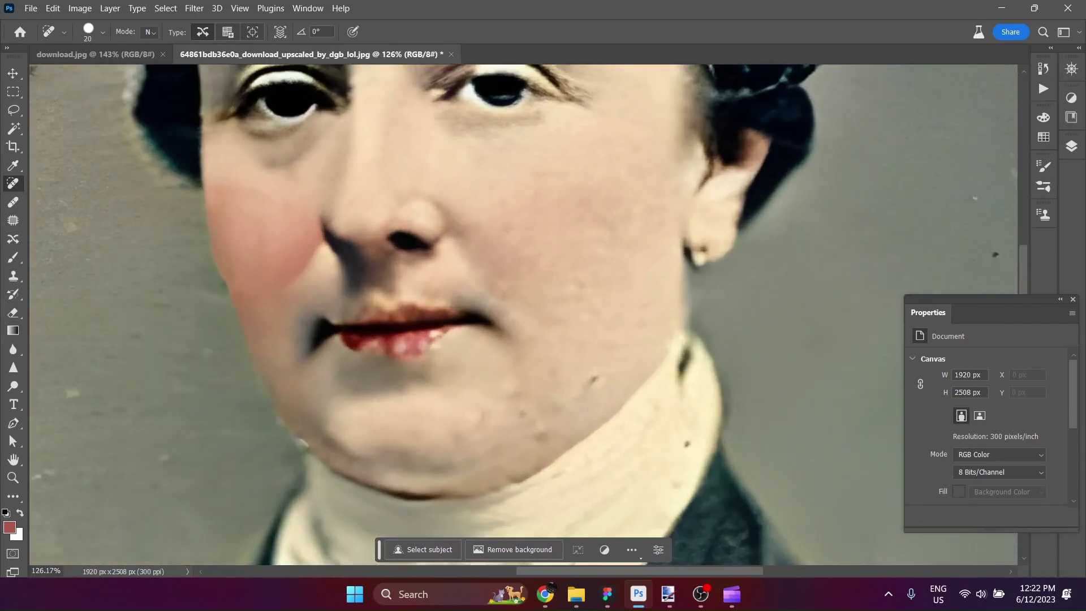
pyautogui.click(594, 380)
pyautogui.click(689, 445)
pyautogui.click(523, 415)
pyautogui.click(542, 436)
pyautogui.click(484, 418)
pyautogui.click(455, 437)
pyautogui.click(513, 394)
# Heal the light specks on the jacket's right shoulder
pyautogui.hotkey('ctrl', '0')
pyautogui.scroll(-1, 687, 371)
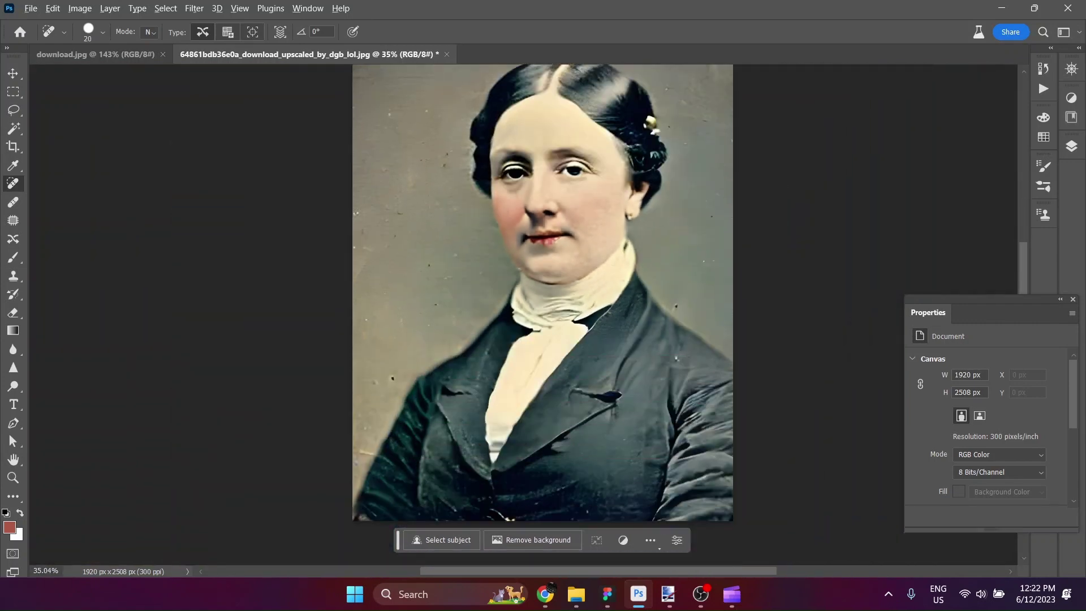
pyautogui.scroll(15, 688, 371)
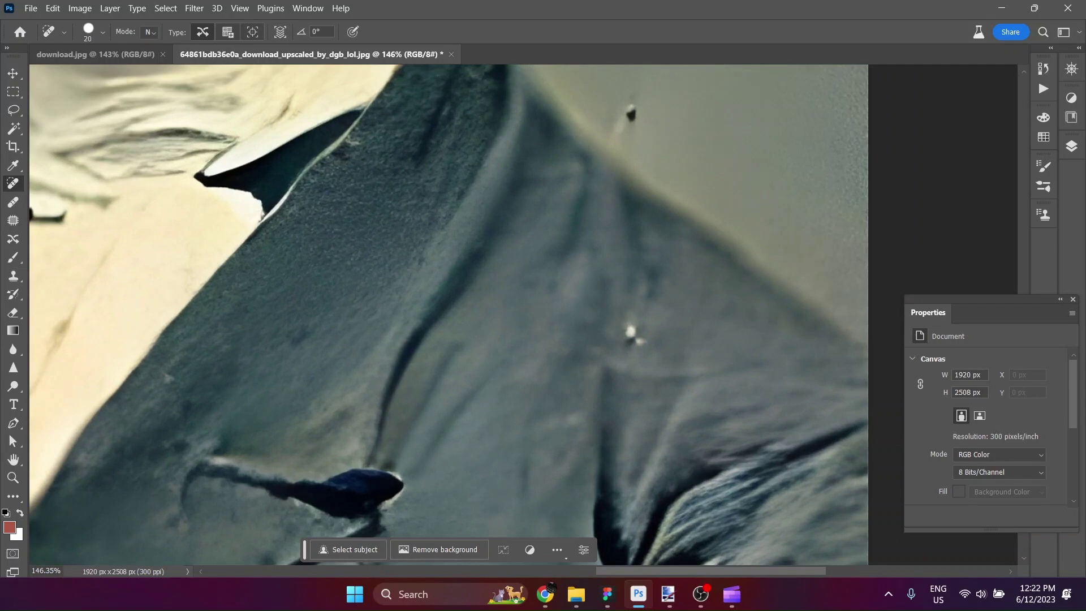
pyautogui.click(632, 331)
pyautogui.click(642, 340)
pyautogui.scroll(-6, 439, 317)
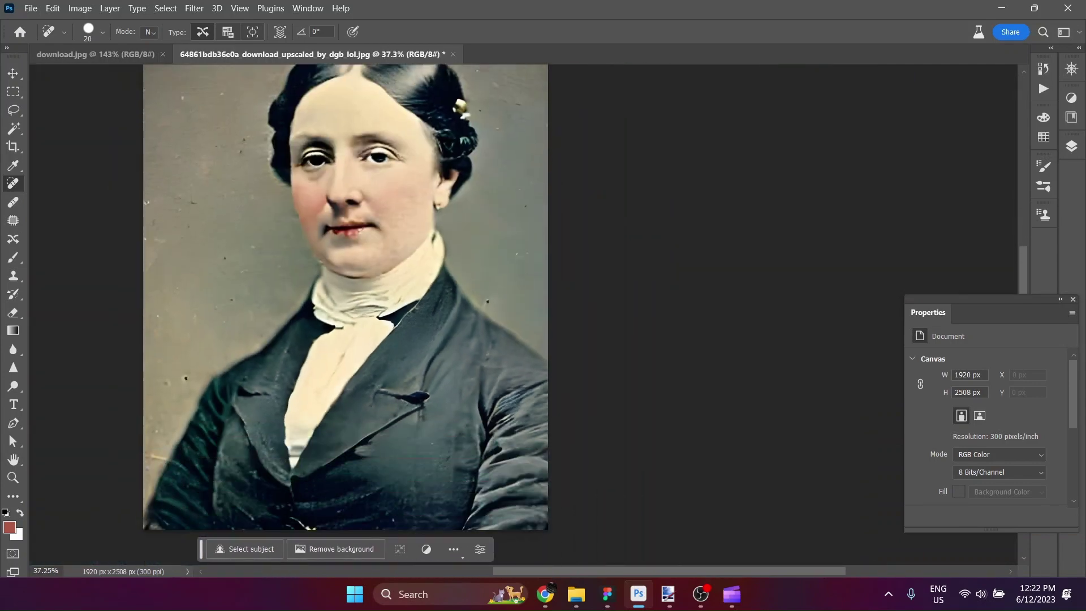
pyautogui.scroll(3, 345, 316)
pyautogui.scroll(-2, 405, 277)
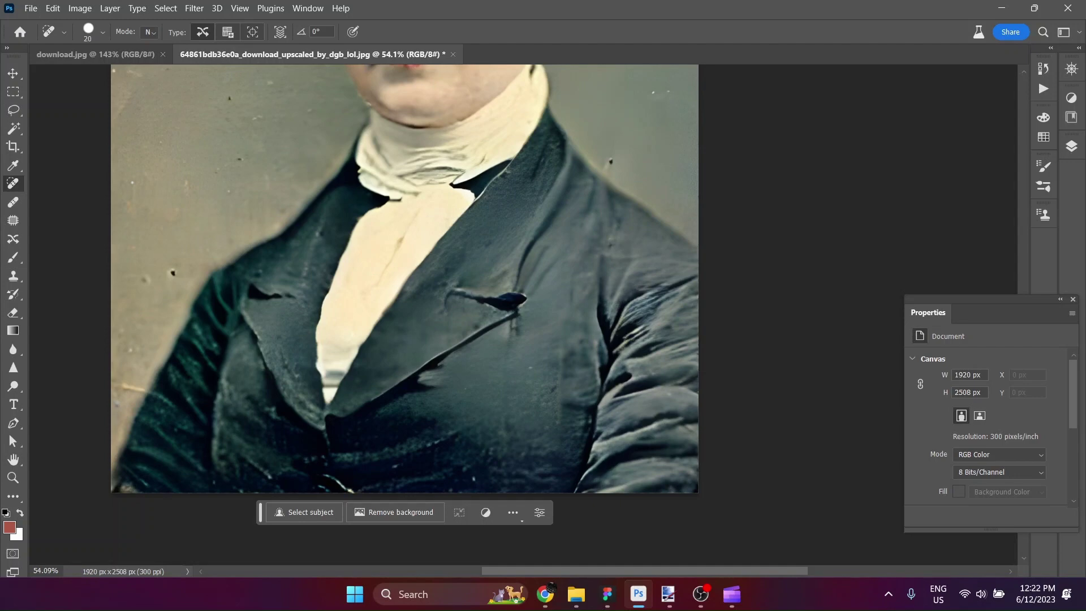
pyautogui.scroll(-3, 404, 278)
pyautogui.scroll(1, 405, 445)
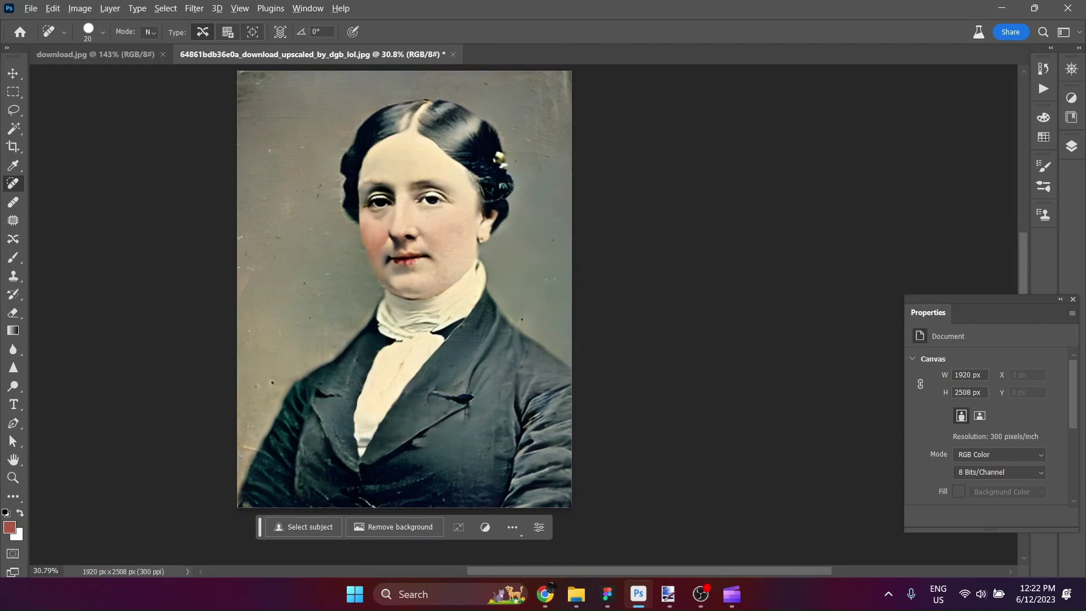
# Select the strip along the photo's bottom edge and fill it using Generative Fill with a blank prompt
pyautogui.scroll(-1, 405, 445)
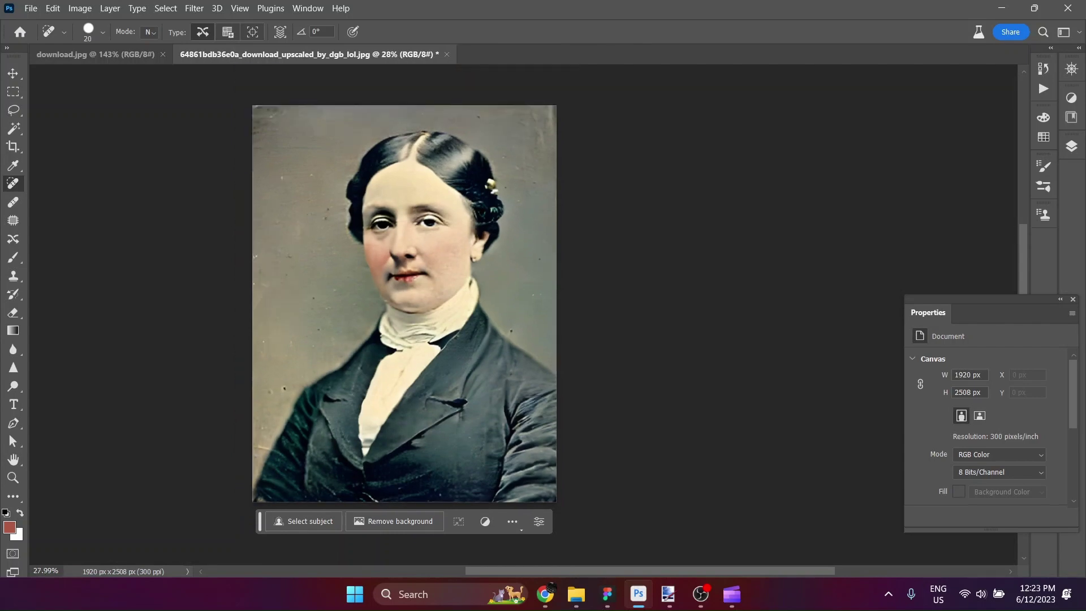
pyautogui.click(15, 91)
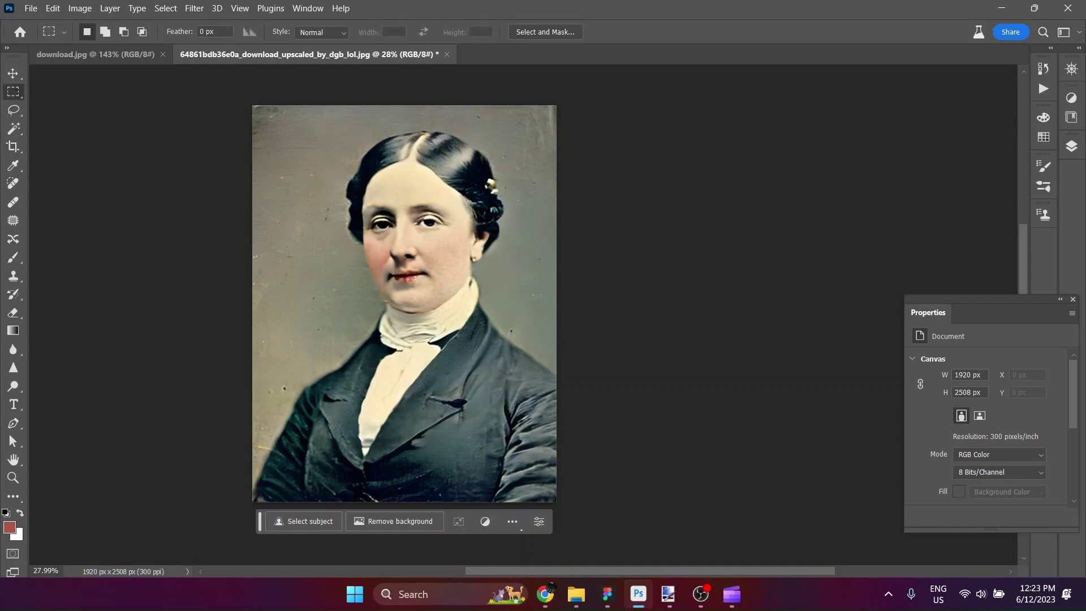
pyautogui.moveTo(238, 510); pyautogui.dragTo(232, 473)
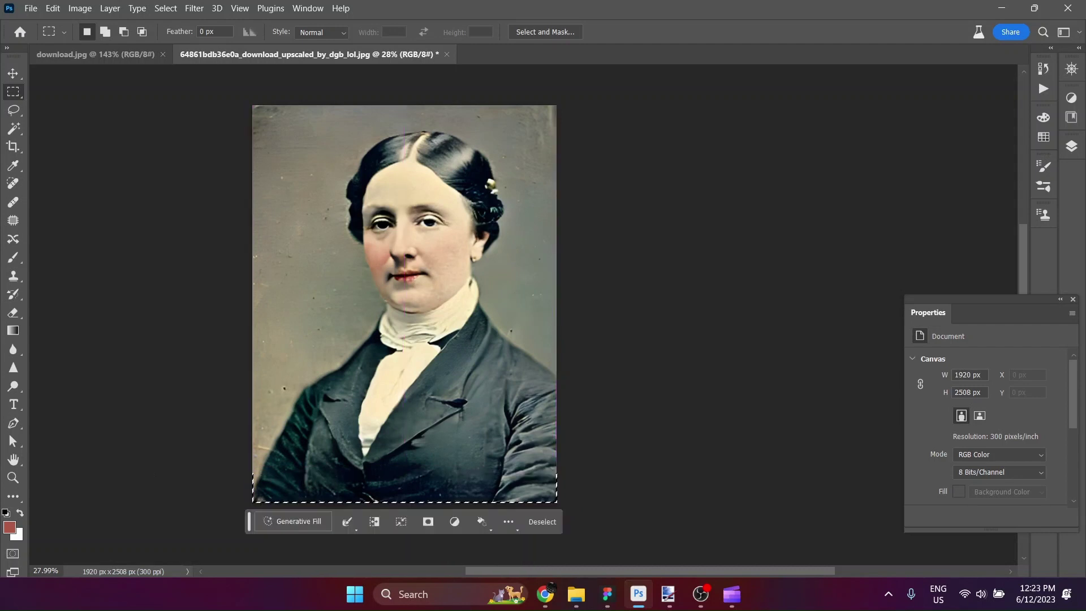
pyautogui.click(322, 521)
pyautogui.click(466, 521)
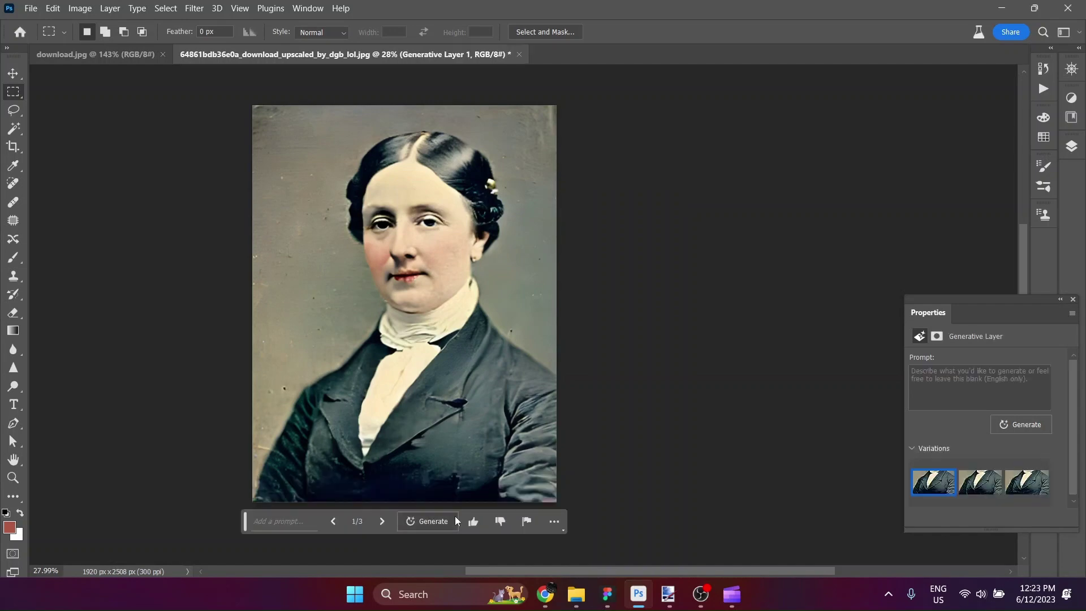
# Compare the three generated variations of the lower jacket and keep the first one
pyautogui.scroll(8, 390, 471)
pyautogui.scroll(-2, 373, 510)
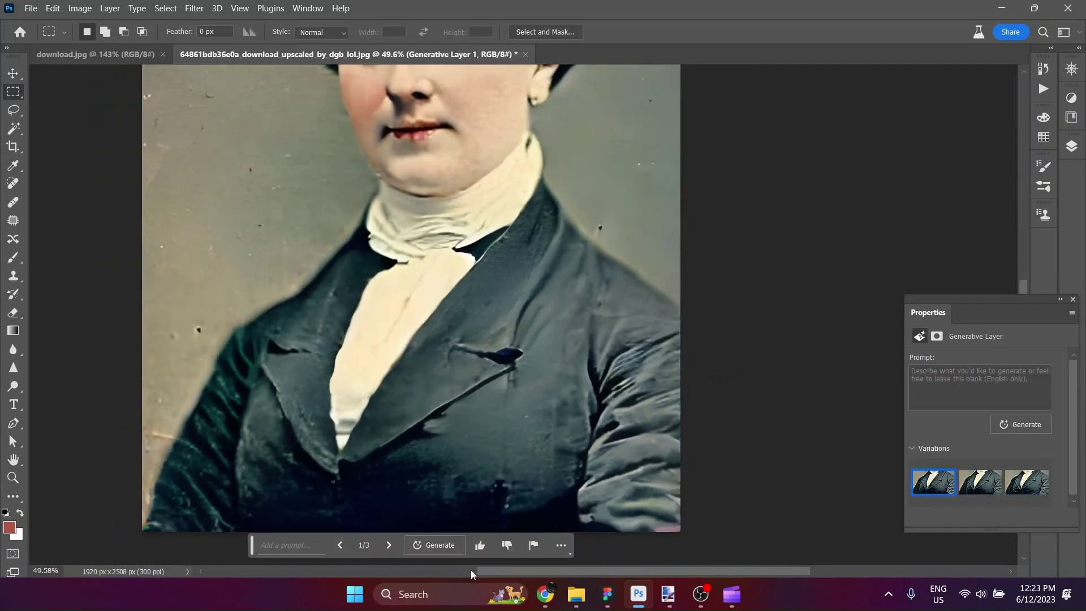
pyautogui.click(389, 546)
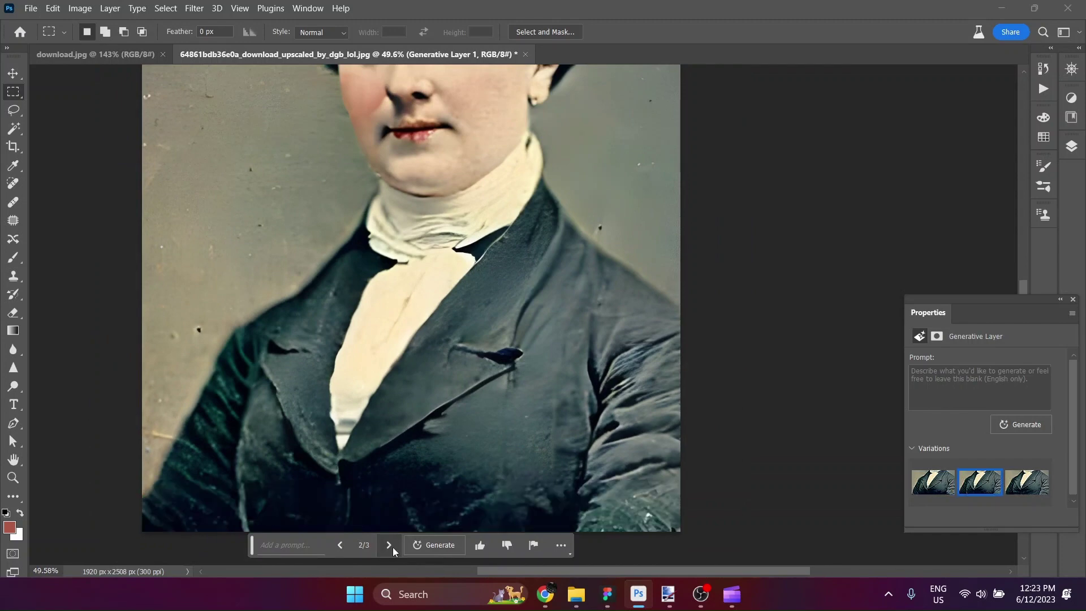
pyautogui.click(389, 546)
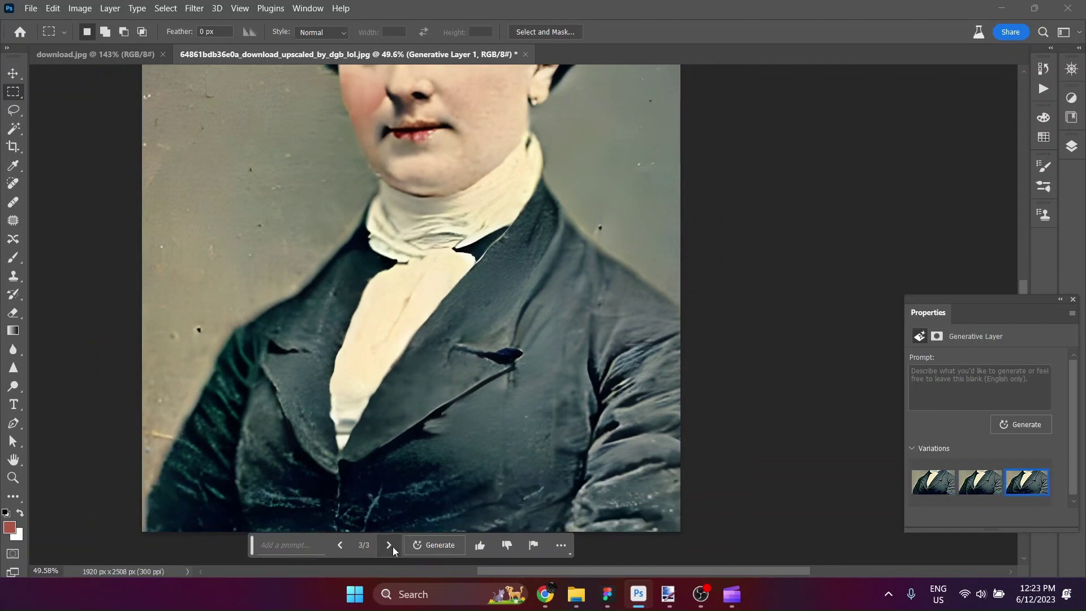
pyautogui.click(391, 548)
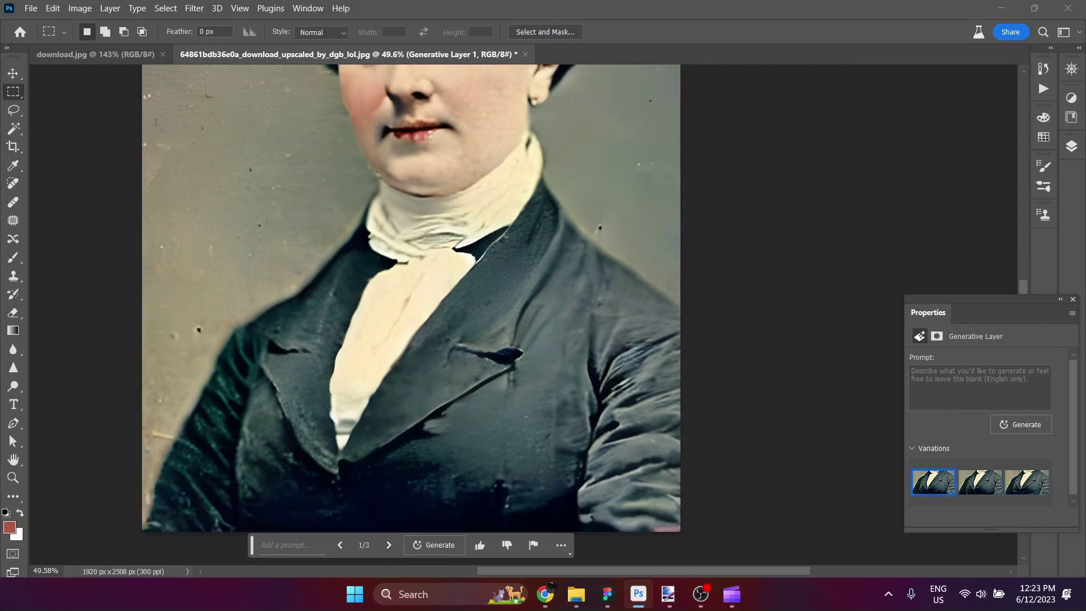
pyautogui.scroll(-6, 627, 496)
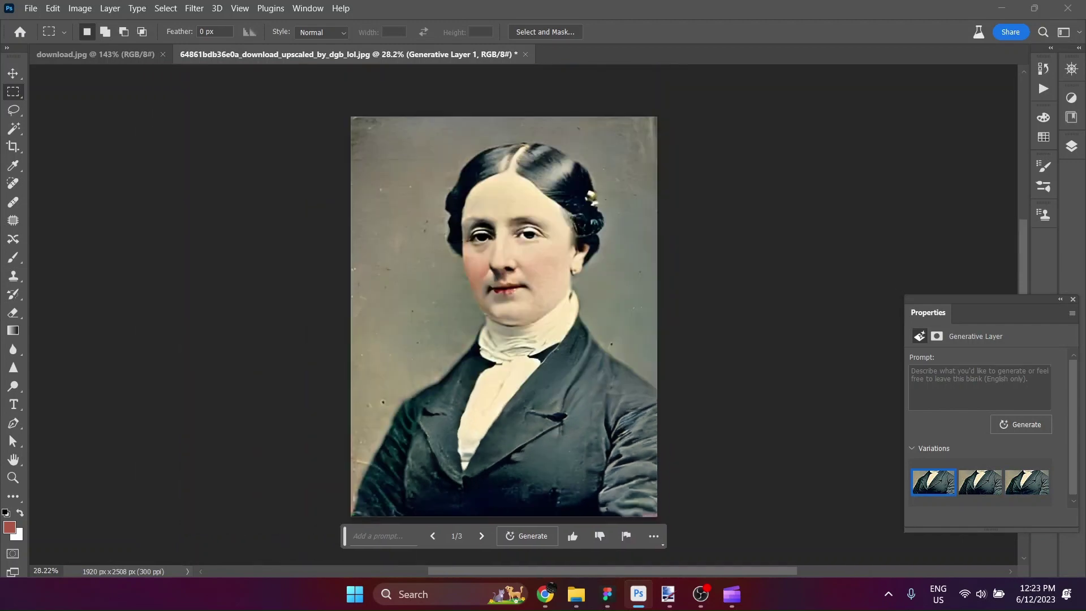
# Merge the generated layer into the photo and heal the white speck on the lower jacket front
pyautogui.scroll(8, 536, 504)
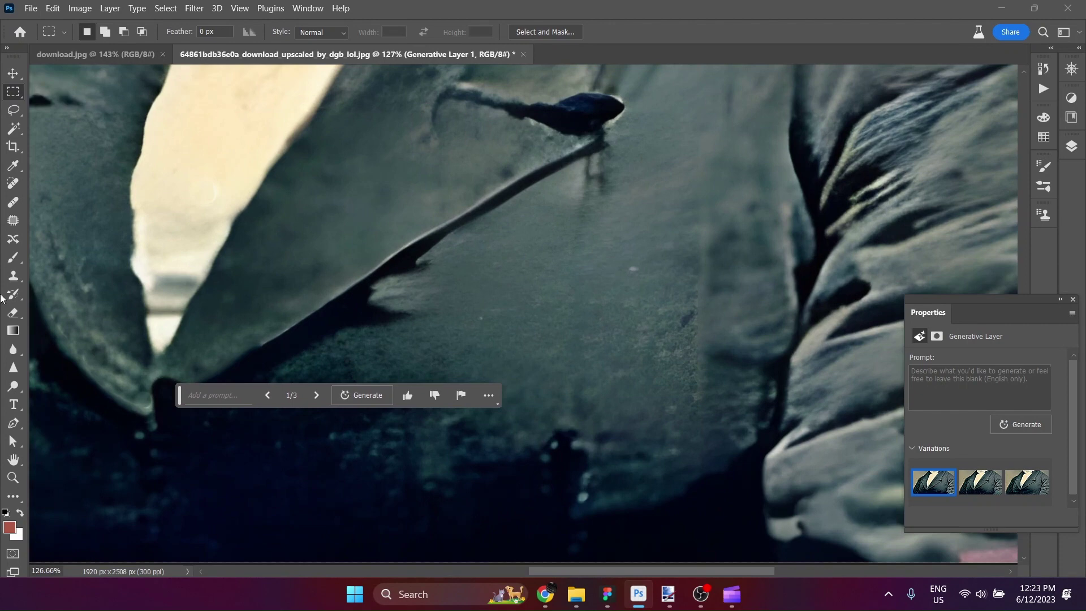
pyautogui.click(13, 183)
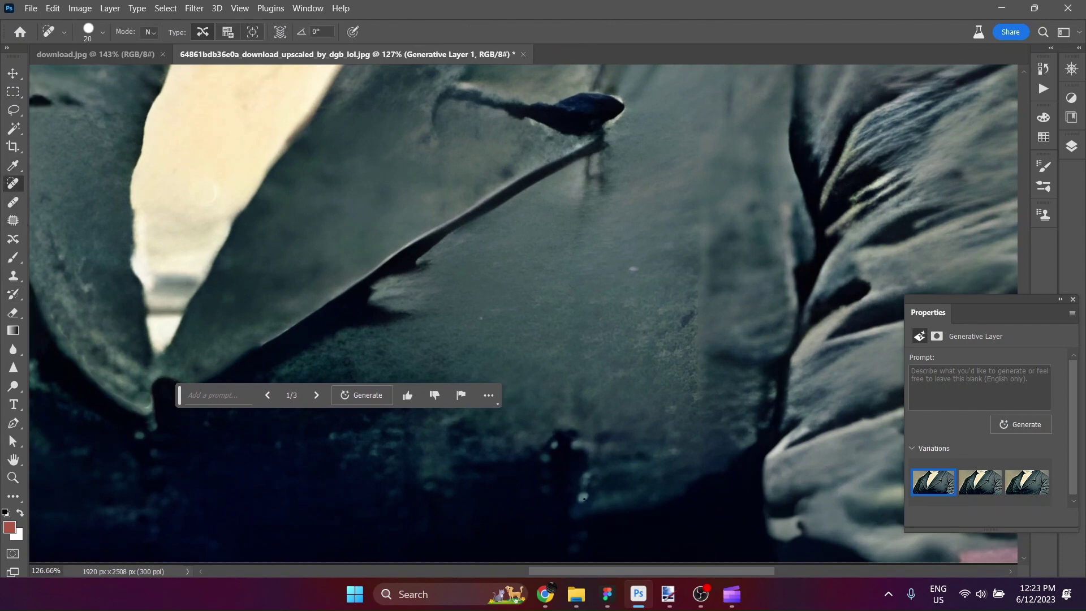
pyautogui.hotkey('ctrl', 'e')
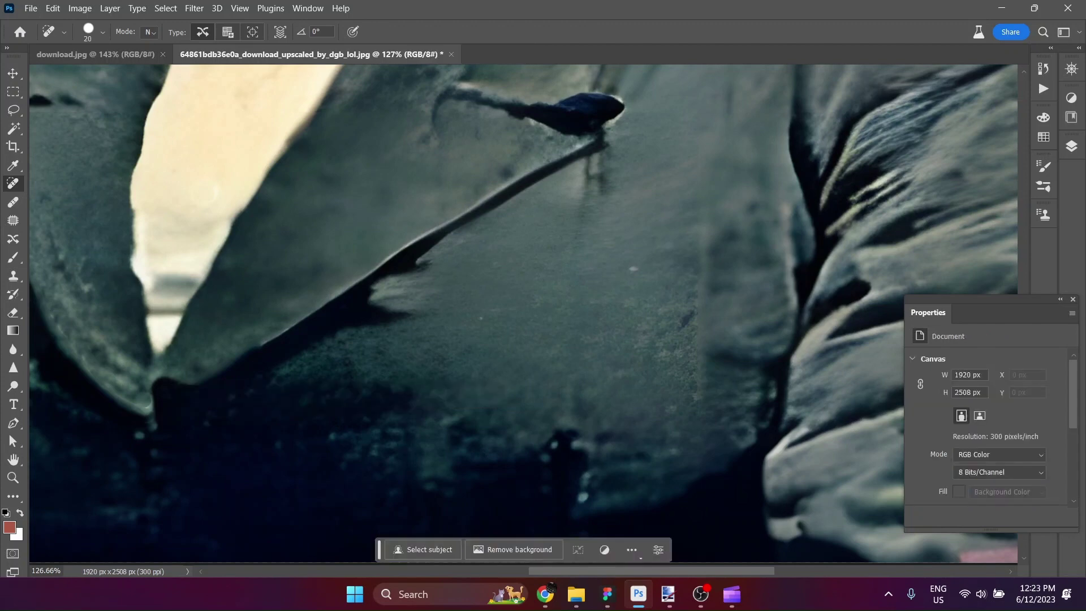
pyautogui.click(582, 496)
# Cover the pink patch at the sleeve's lower-right corner using the Clone Stamp with a 50 px brush
pyautogui.scroll(-5, 634, 269)
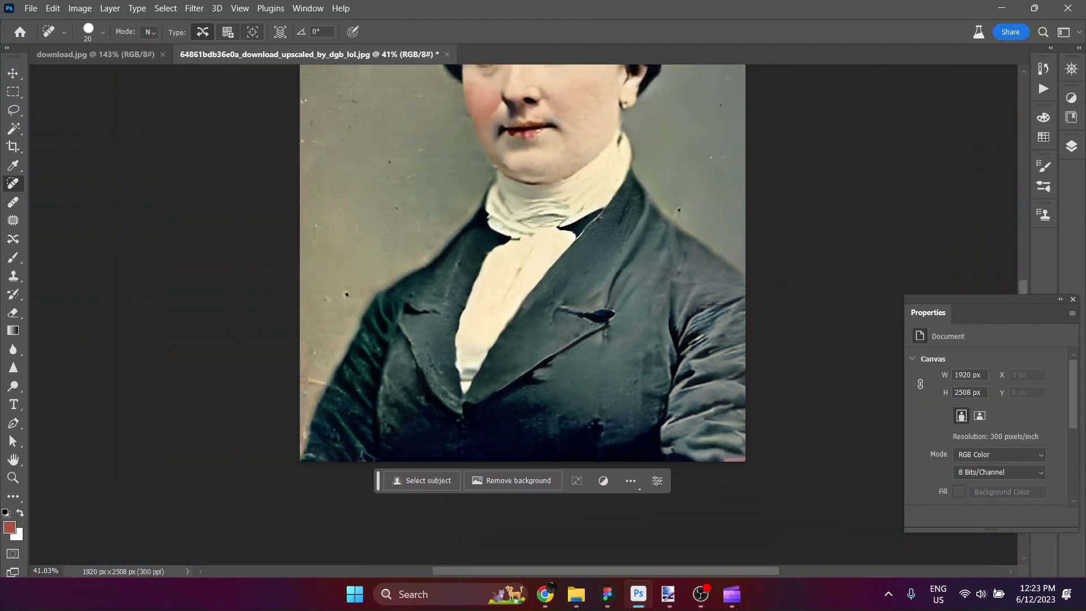
pyautogui.scroll(7, 350, 392)
pyautogui.scroll(-4, 415, 403)
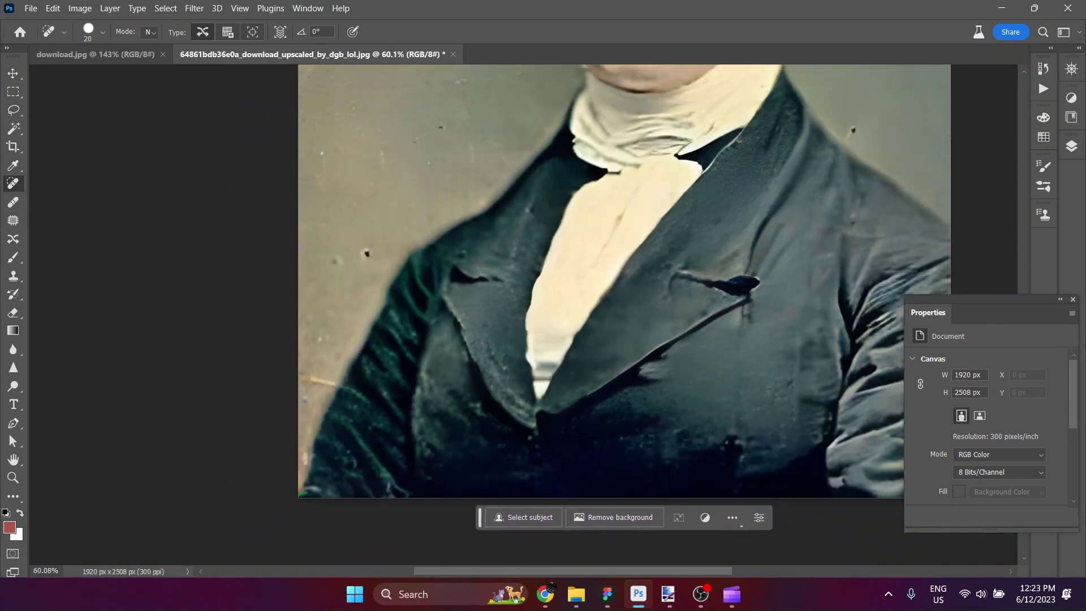
pyautogui.scroll(-3, 625, 282)
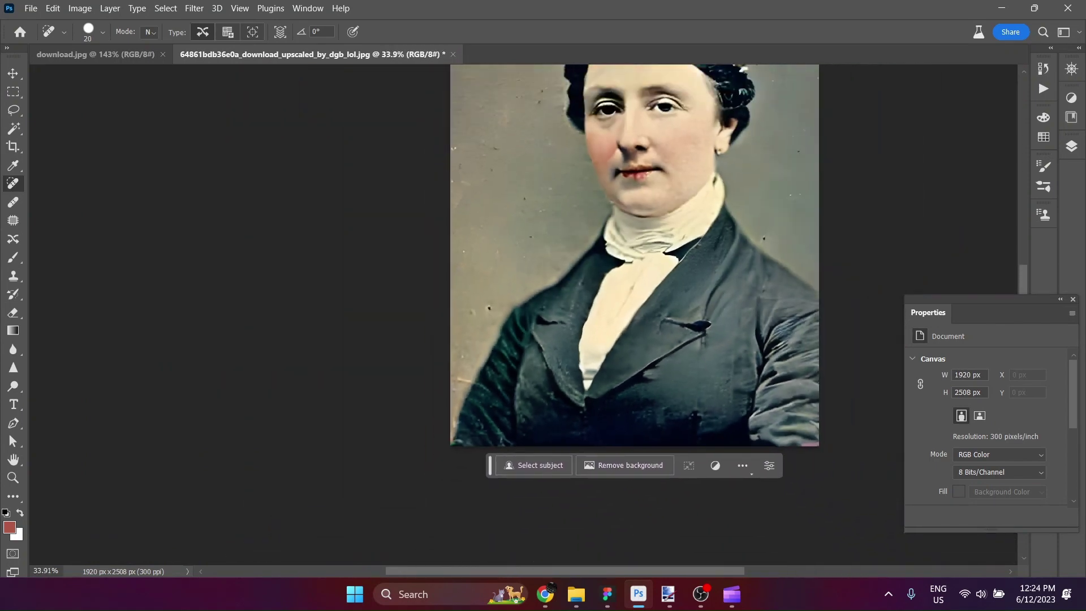
pyautogui.scroll(6, 815, 444)
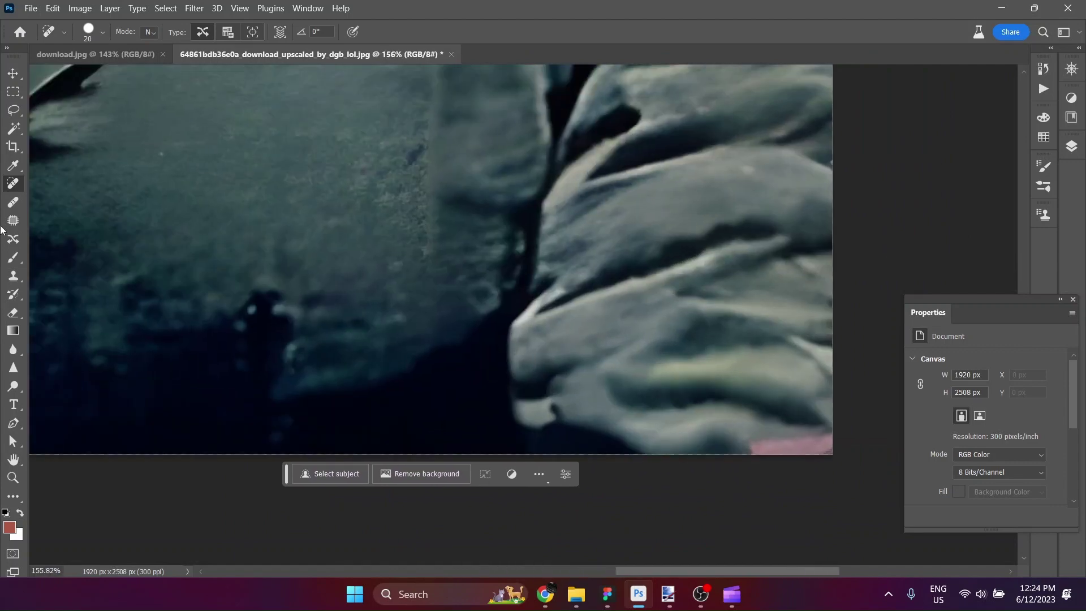
pyautogui.click(14, 276)
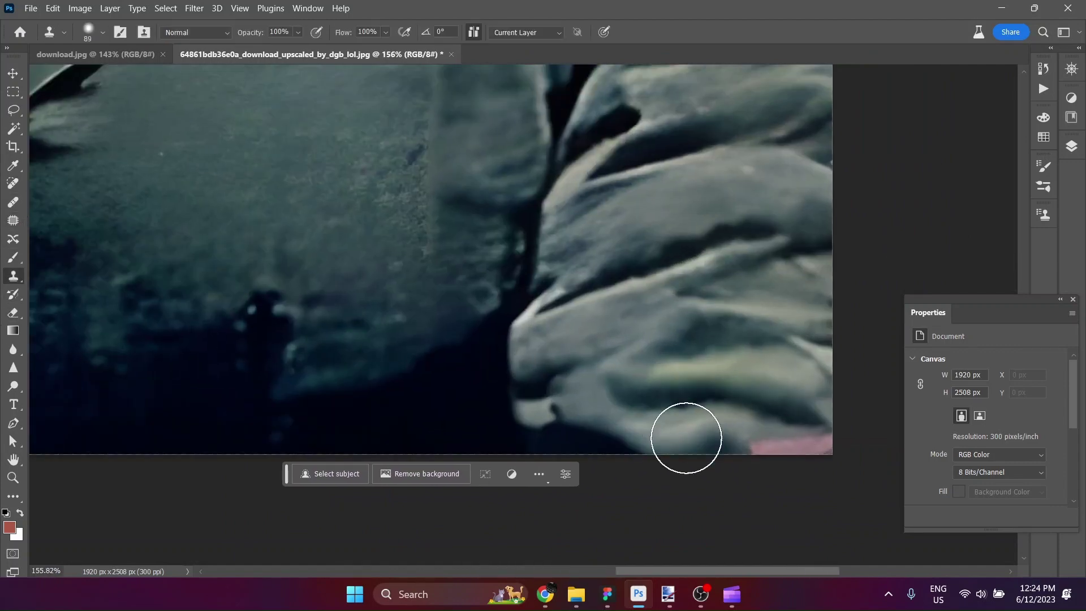
pyautogui.click(98, 33)
pyautogui.moveTo(95, 83)
pyautogui.mouseDown()
pyautogui.moveTo(116, 80)
pyautogui.moveTo(103, 83)
pyautogui.mouseUp()
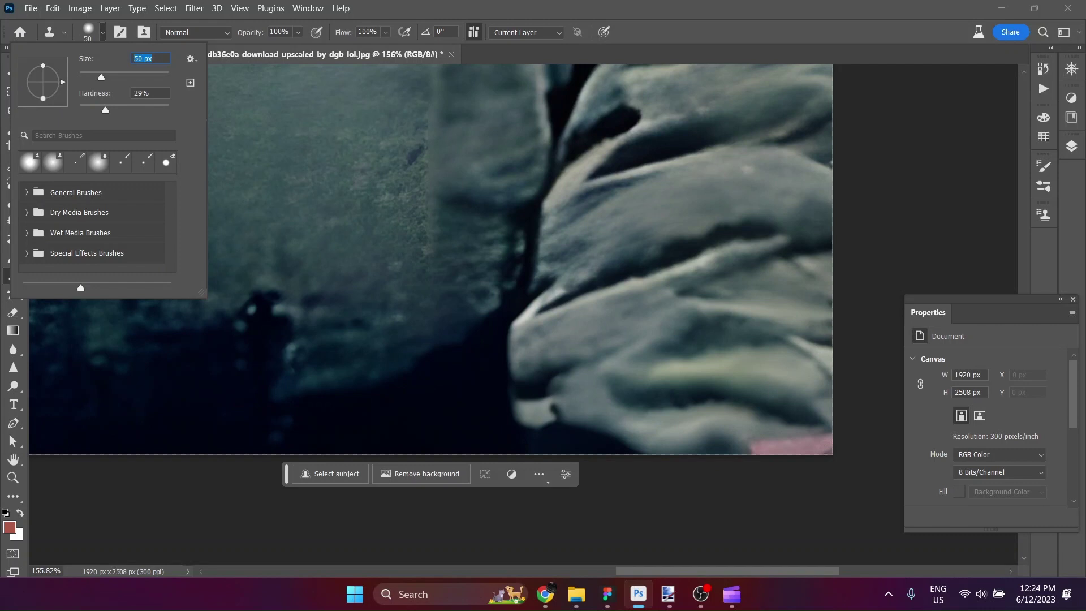
pyautogui.keyDown('alt'); pyautogui.click(726, 434); pyautogui.keyUp('alt')
pyautogui.moveTo(752, 443); pyautogui.dragTo(813, 442)
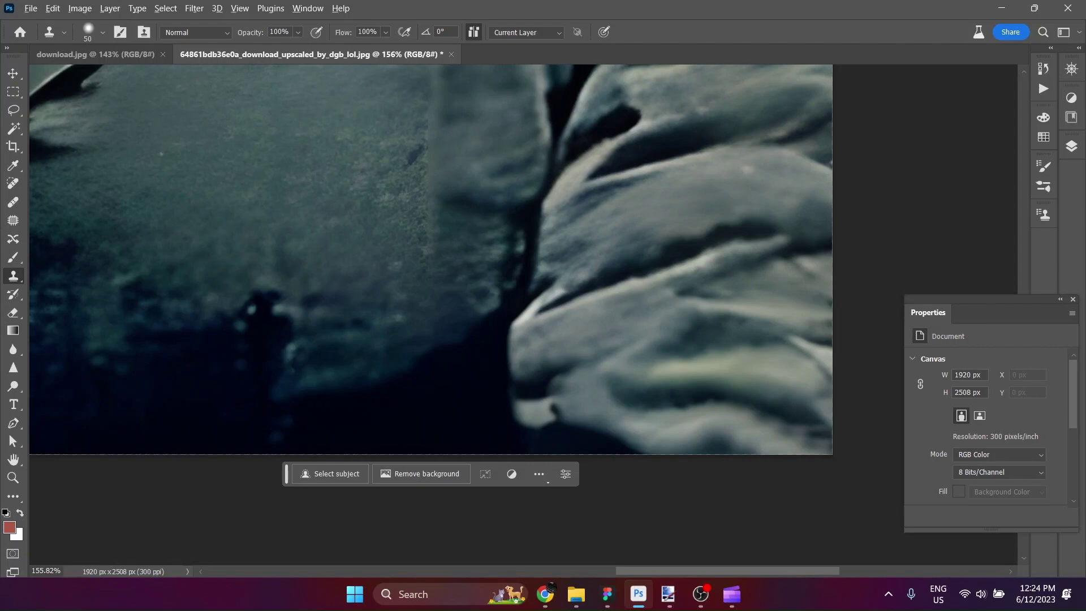
# Move the contextual task bar off the photo, select the subject and invert the selection to cover the background
pyautogui.scroll(-5, 485, 298)
pyautogui.scroll(-4, 524, 315)
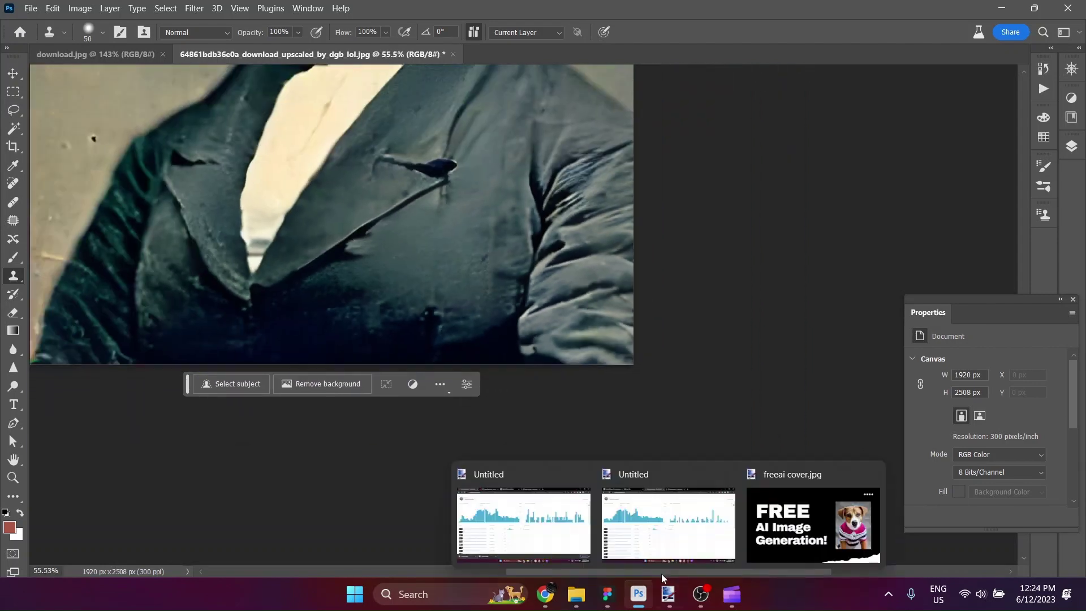
pyautogui.moveTo(662, 570); pyautogui.dragTo(581, 551)
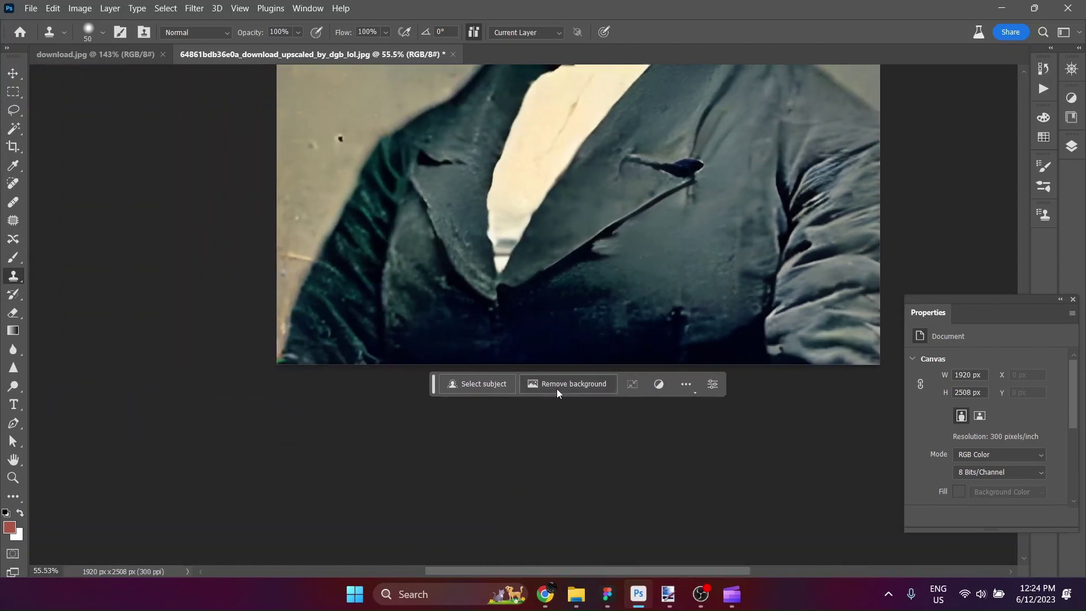
pyautogui.hotkey('ctrl', '0')
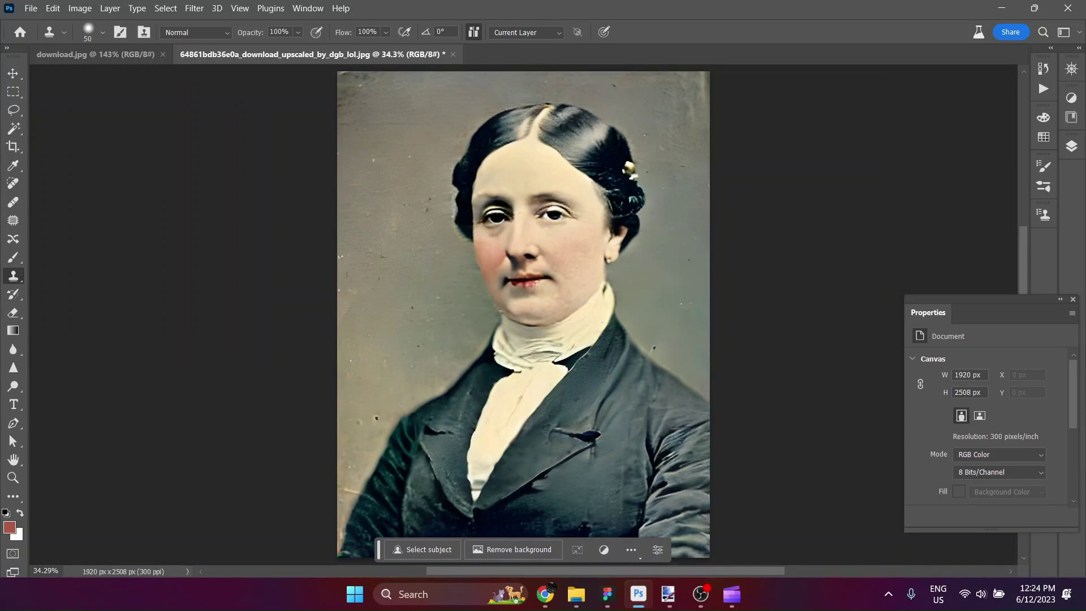
pyautogui.moveTo(379, 552); pyautogui.dragTo(729, 439)
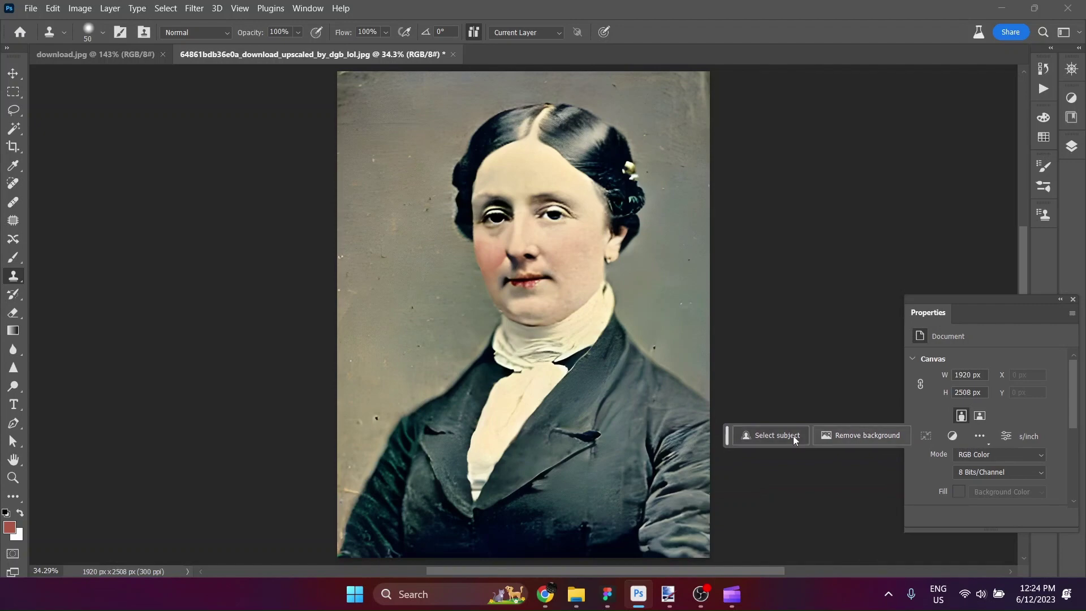
pyautogui.click(165, 9)
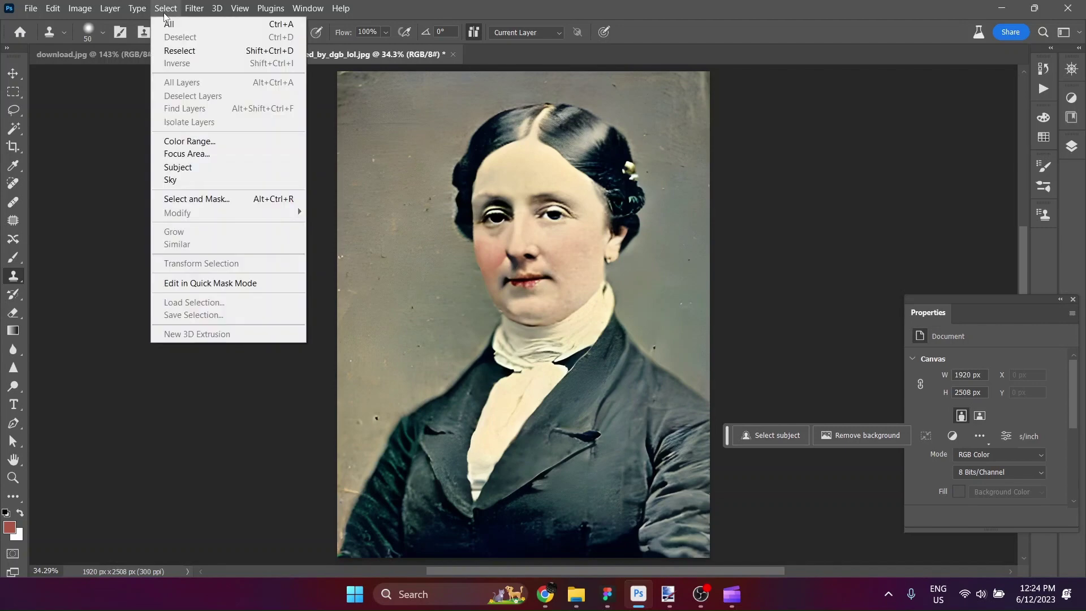
pyautogui.click(211, 168)
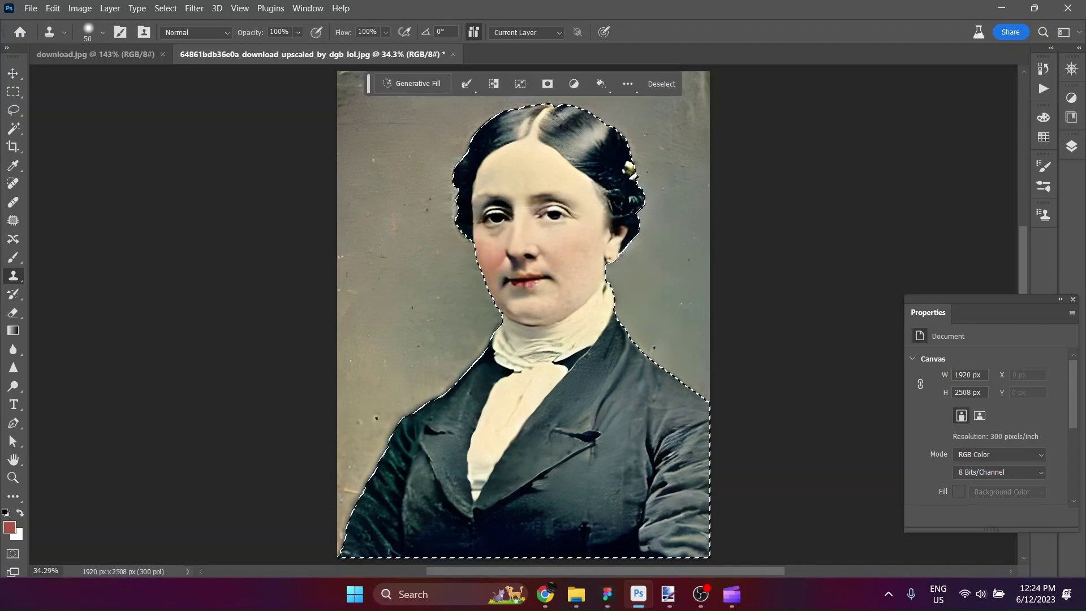
pyautogui.click(495, 84)
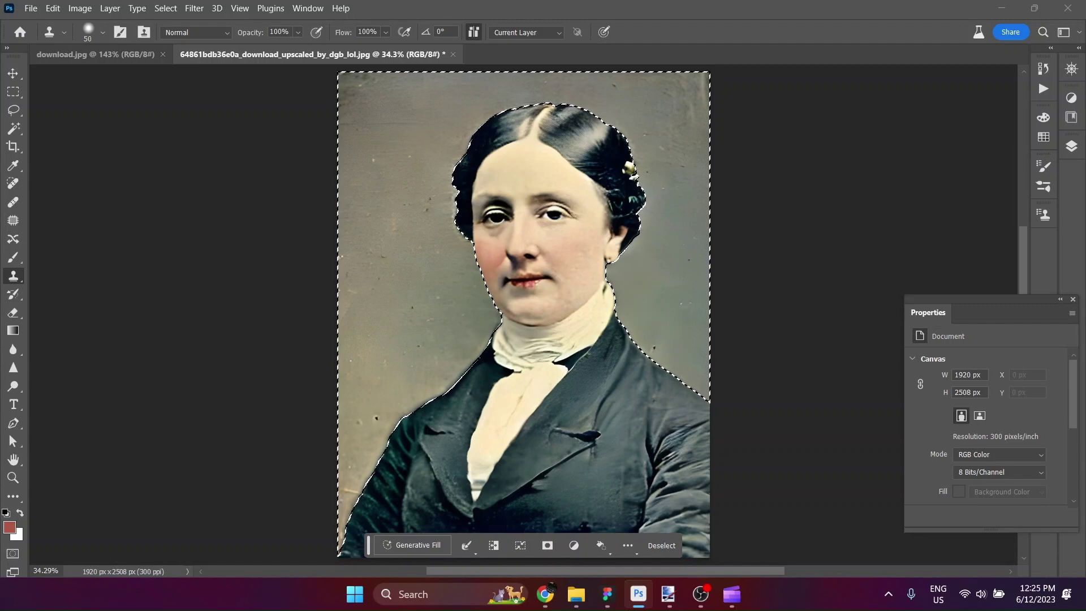
# Replace the background using Generative Fill with the prompt "park in the background with a fountain, blurred" and show the third variation
pyautogui.click(413, 545)
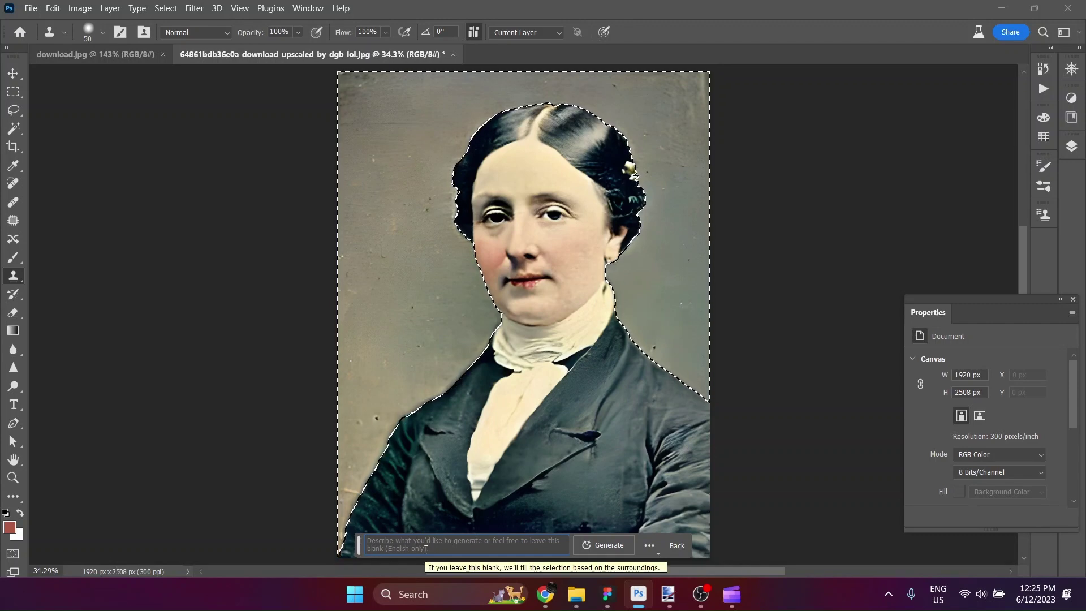
pyautogui.write('park')
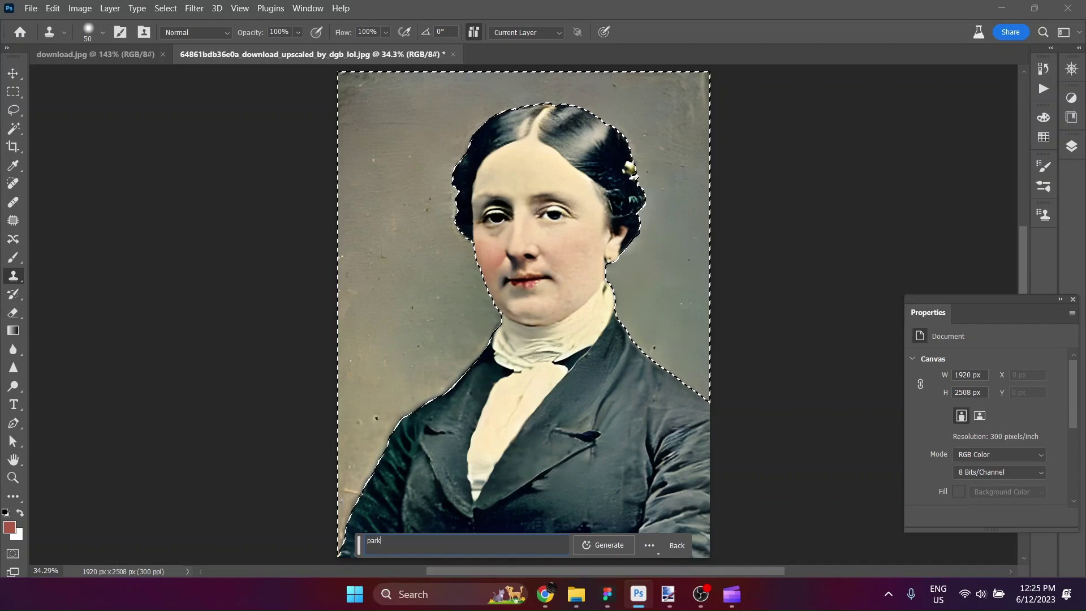
pyautogui.write(' in the bac')
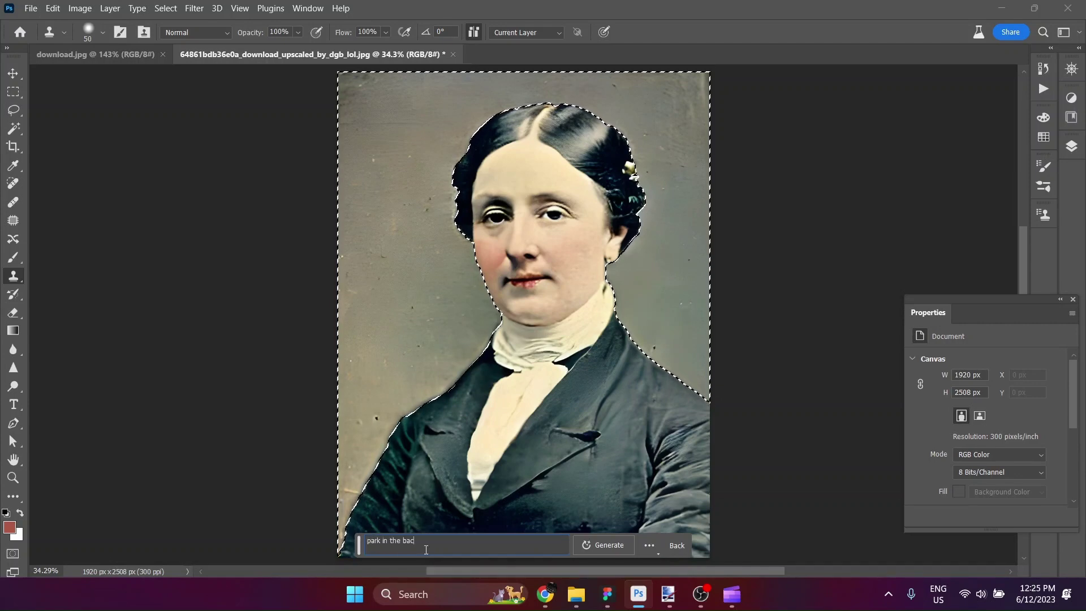
pyautogui.write('kgroun')
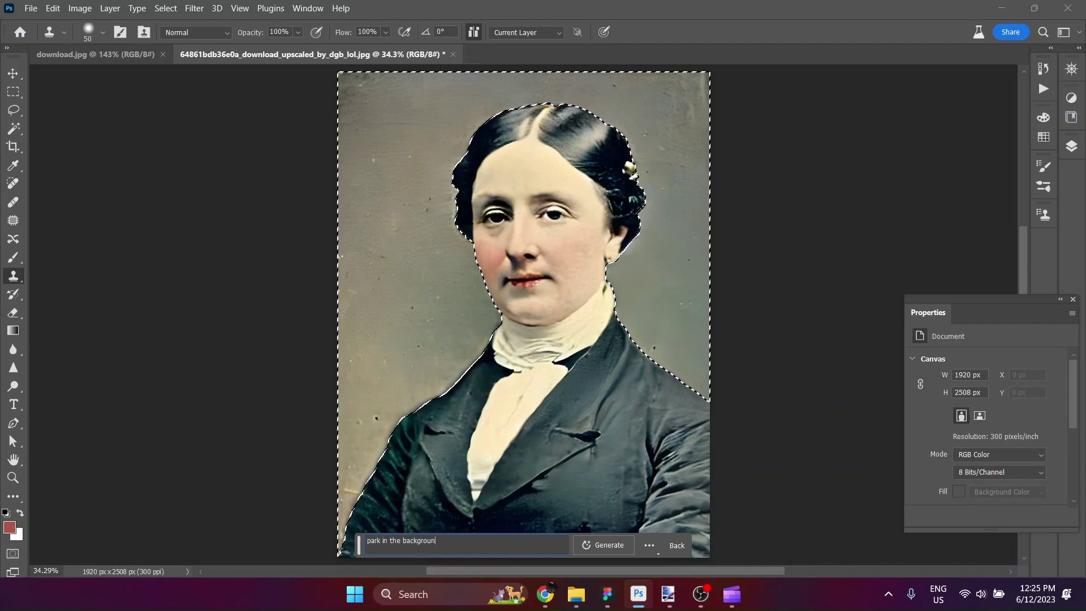
pyautogui.write('d with a fou')
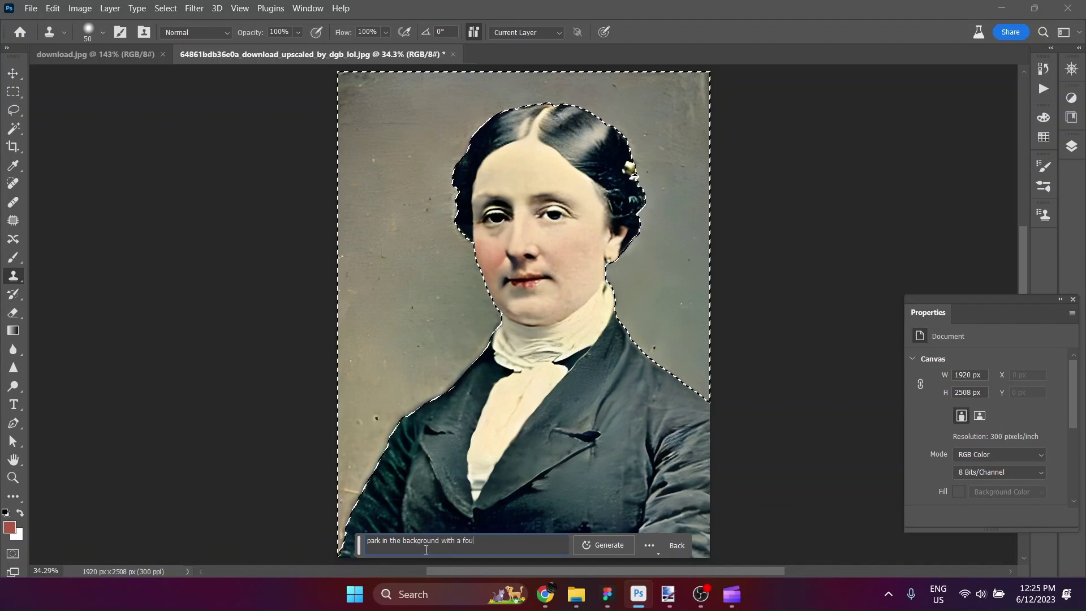
pyautogui.write('ntain, blurred')
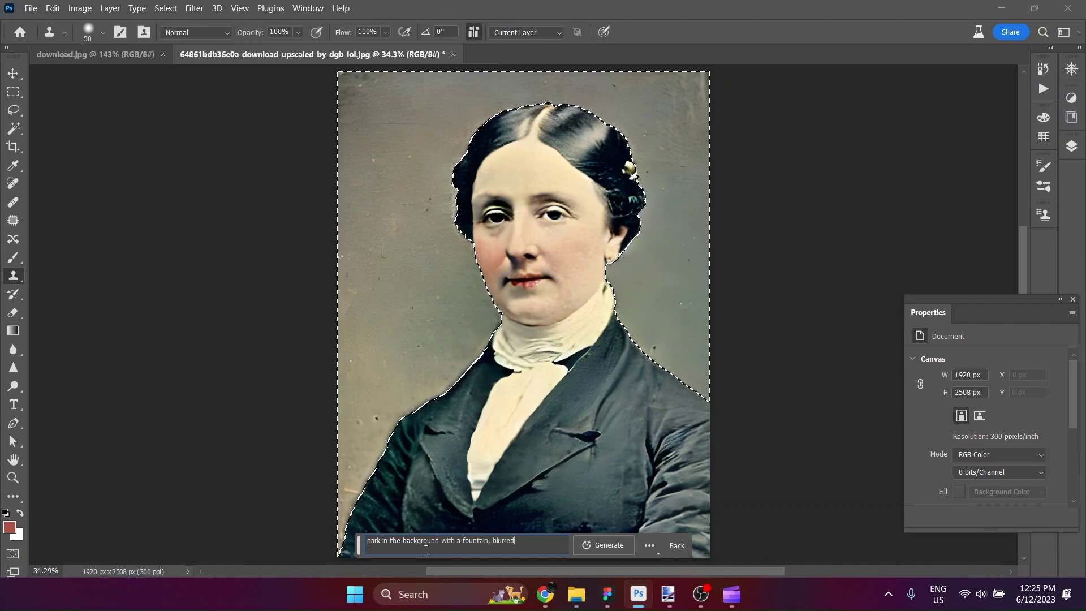
pyautogui.press('Return')
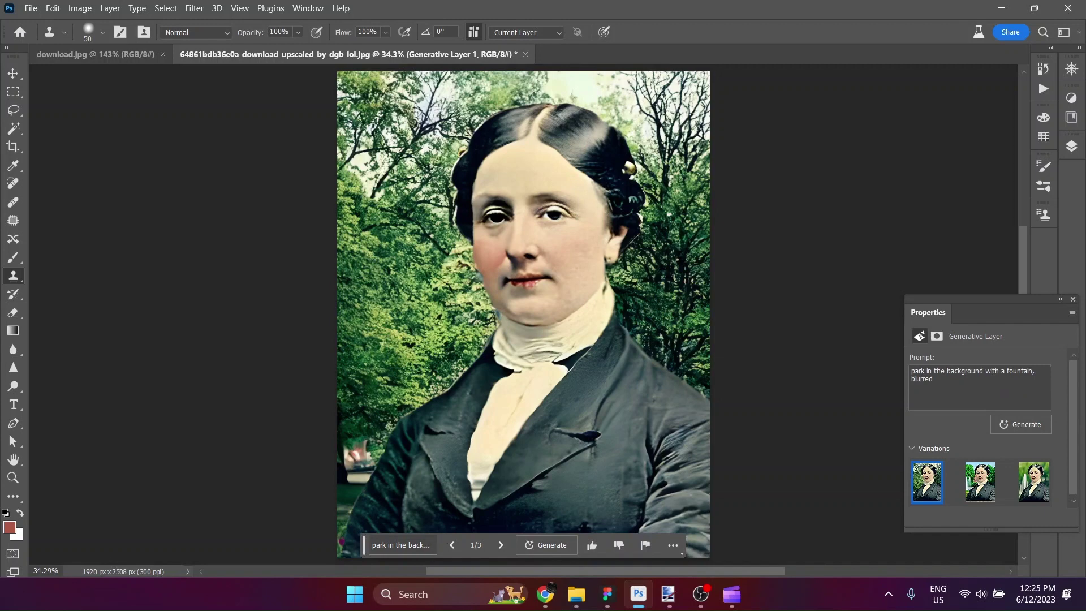
pyautogui.click(502, 546)
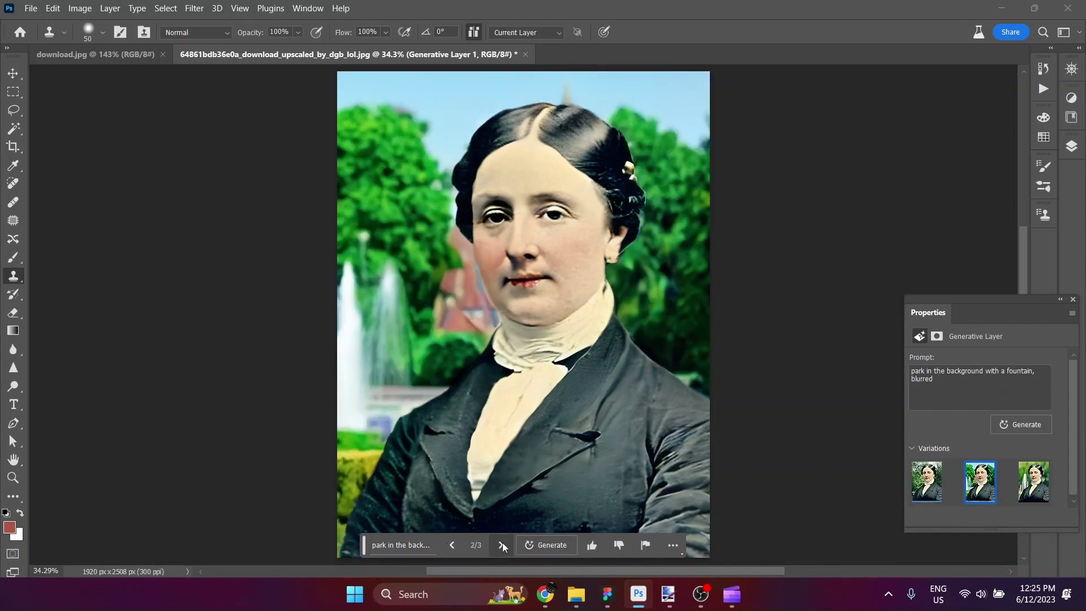
pyautogui.click(502, 546)
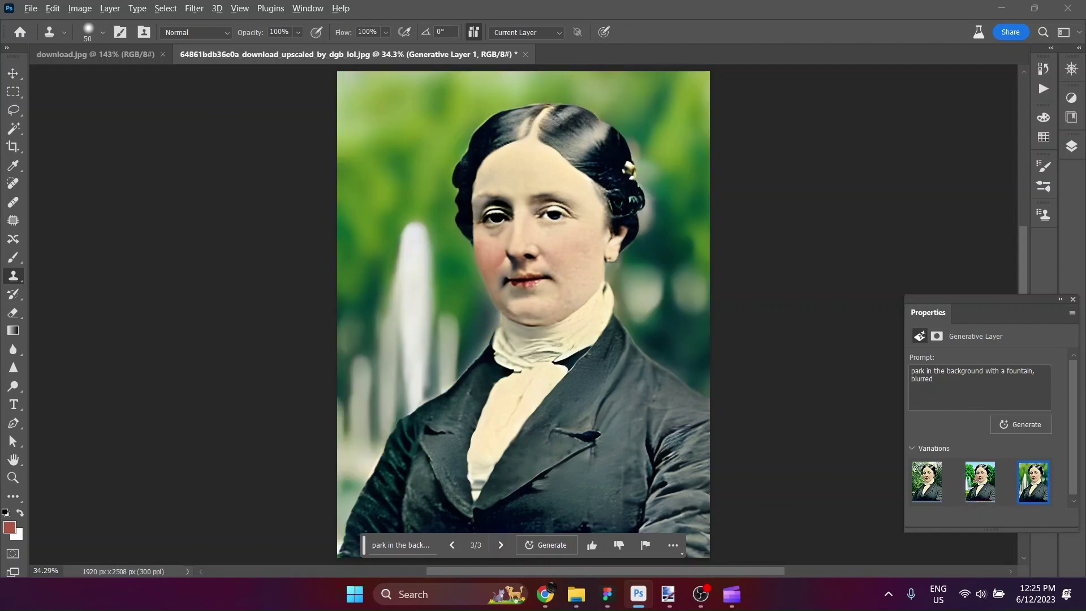
# Apply Auto Tone and Auto Color to the generated park background layer
pyautogui.scroll(-1, 554, 471)
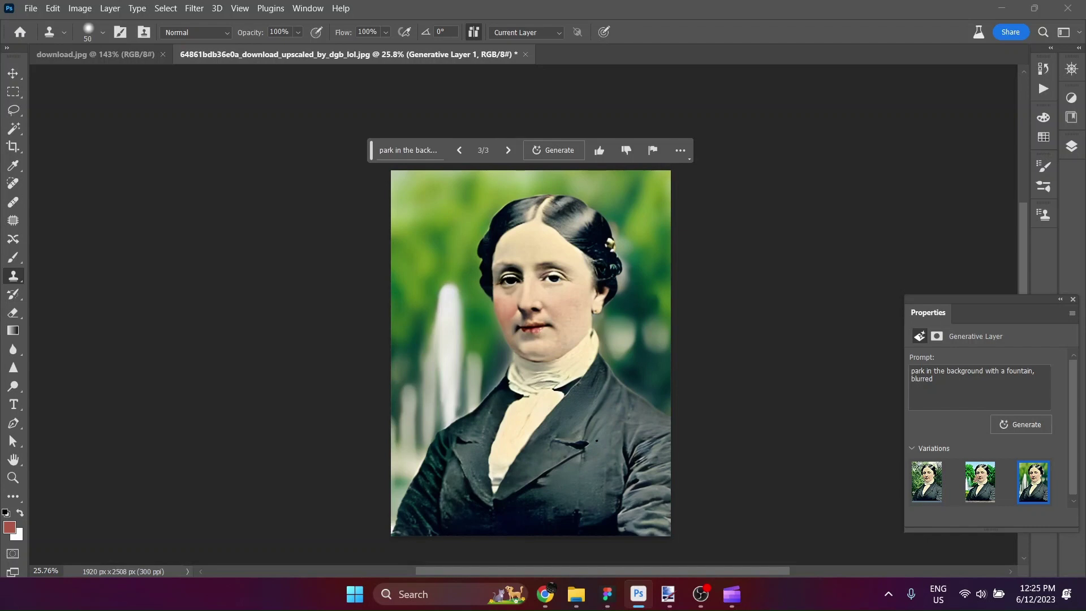
pyautogui.click(80, 7)
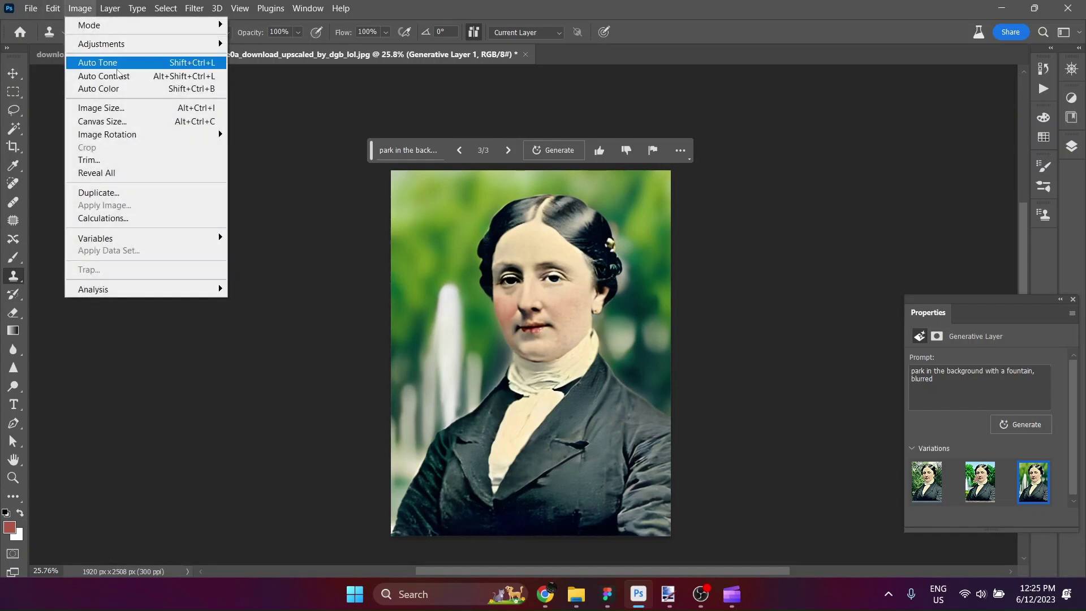
pyautogui.click(120, 66)
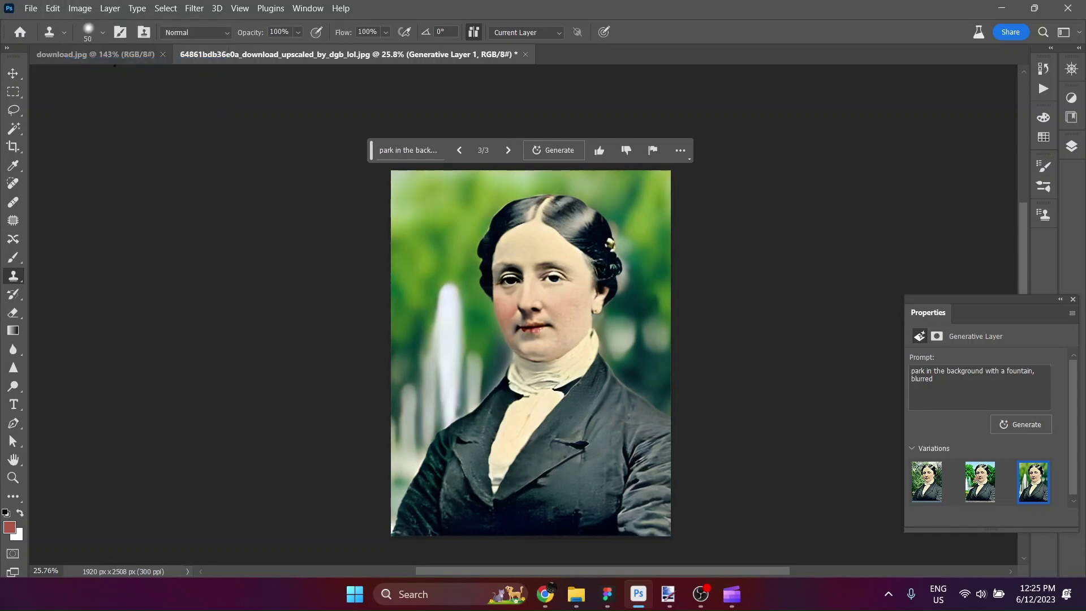
pyautogui.click(79, 8)
pyautogui.click(117, 89)
# Compare the edited portrait with the original download.jpg fitted to the screen, with the interface panels hidden, and return to the edited photo
pyautogui.scroll(1, 609, 418)
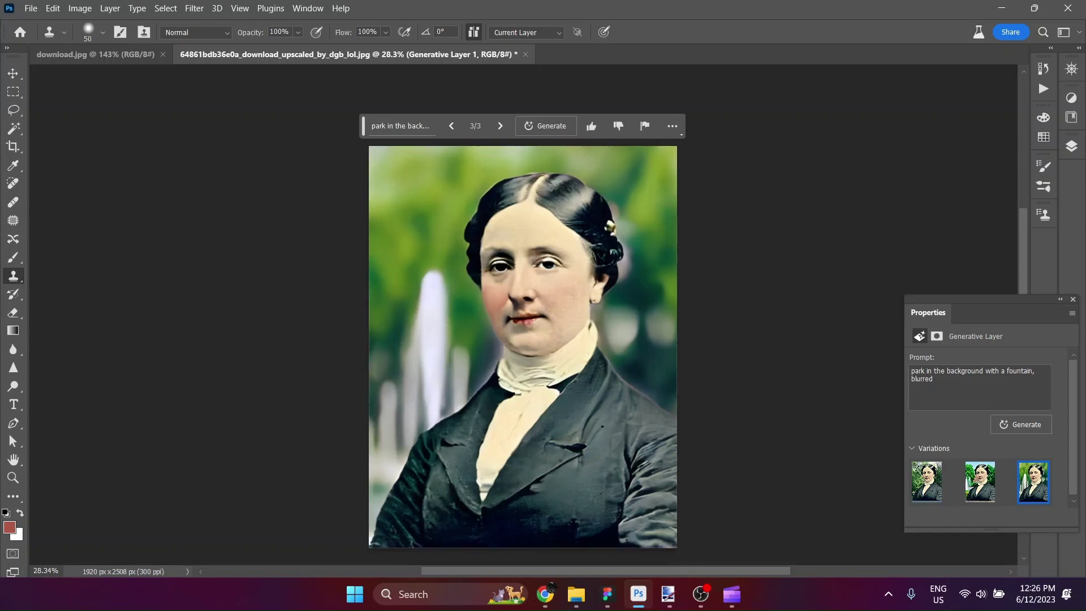
pyautogui.scroll(1, 521, 502)
pyautogui.press('Tab')
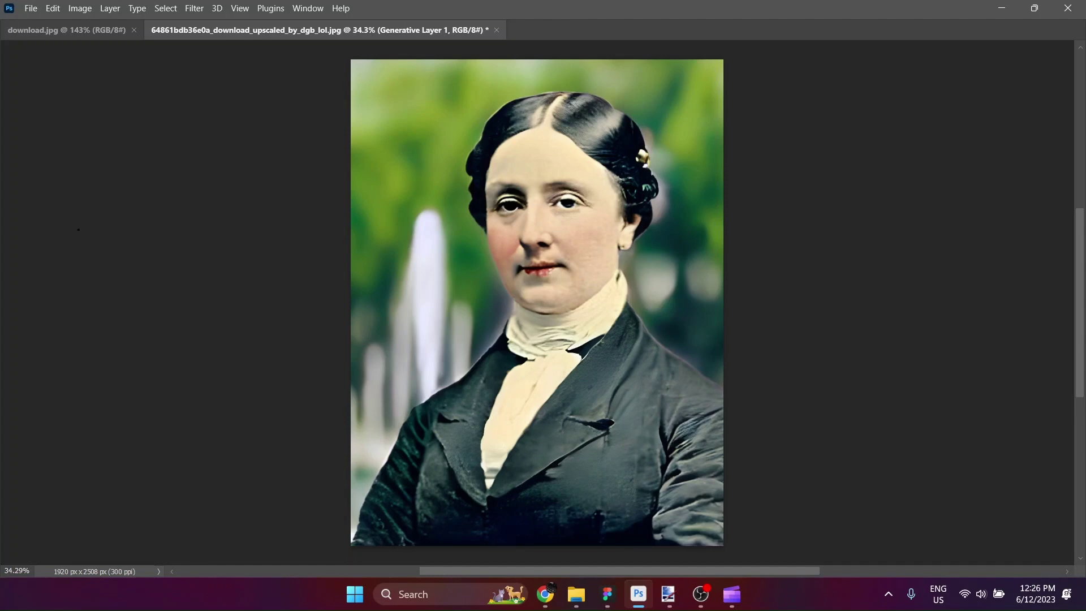
pyautogui.click(39, 31)
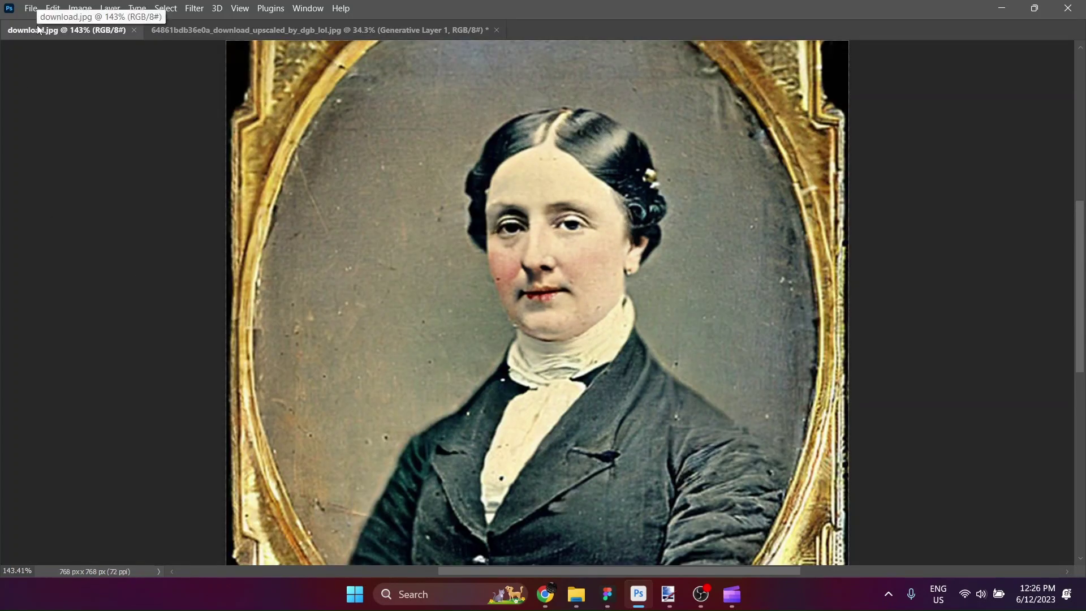
pyautogui.hotkey('ctrl', '0')
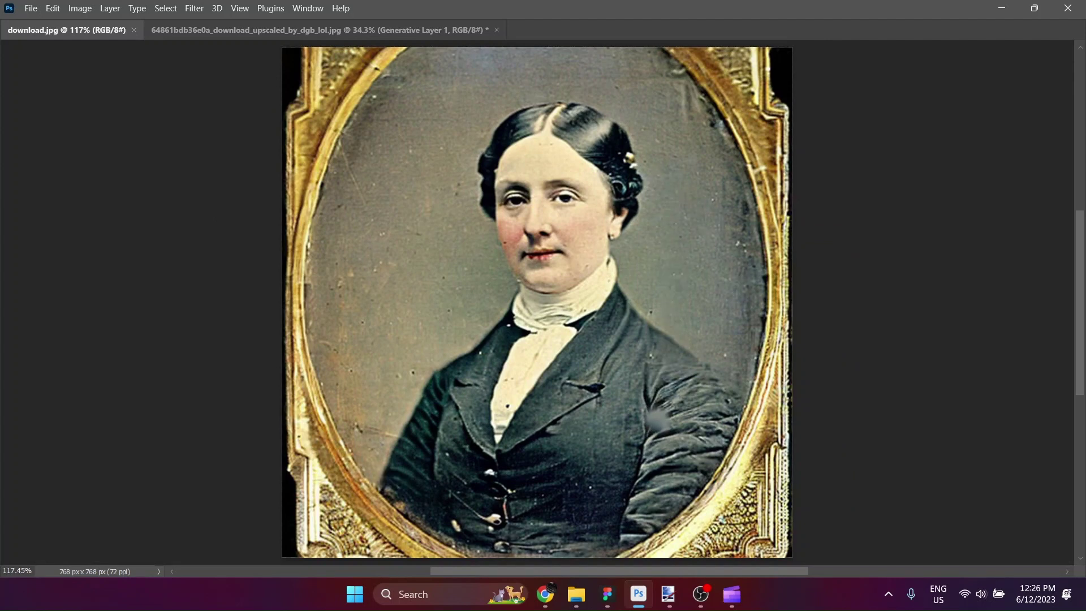
pyautogui.click(320, 31)
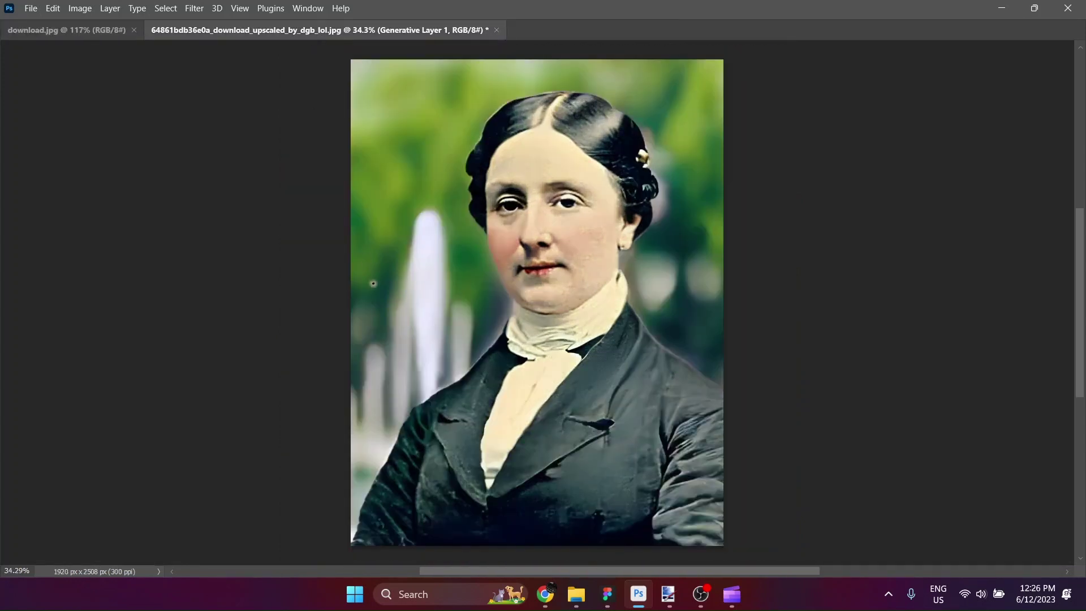
pyautogui.press('Tab')
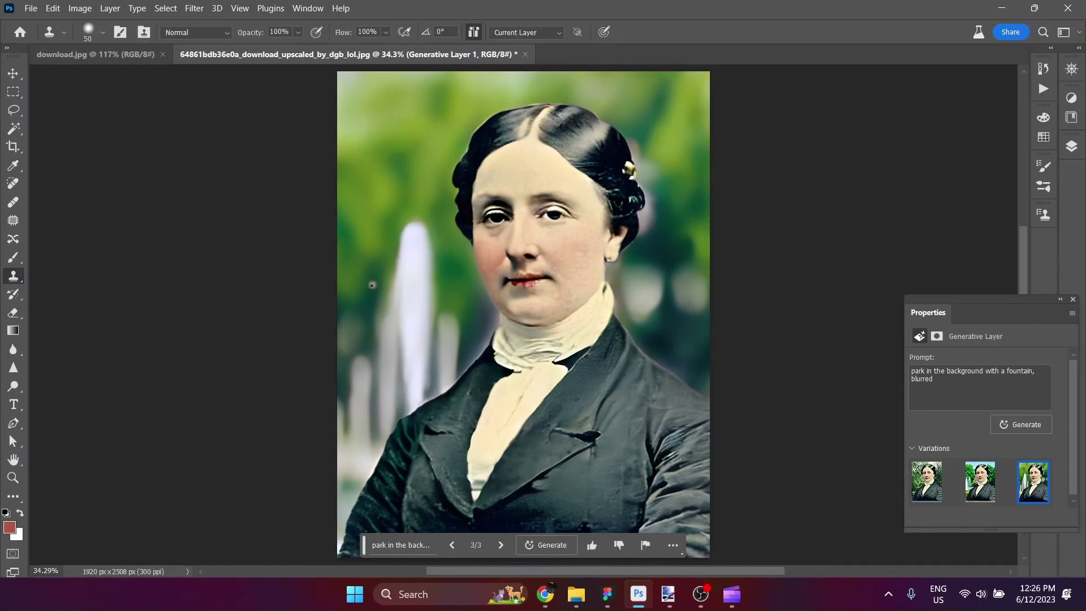
# Generate more background variations from the same prompt, choose the sixth variation and view the portrait with the interface panels hidden
pyautogui.click(540, 546)
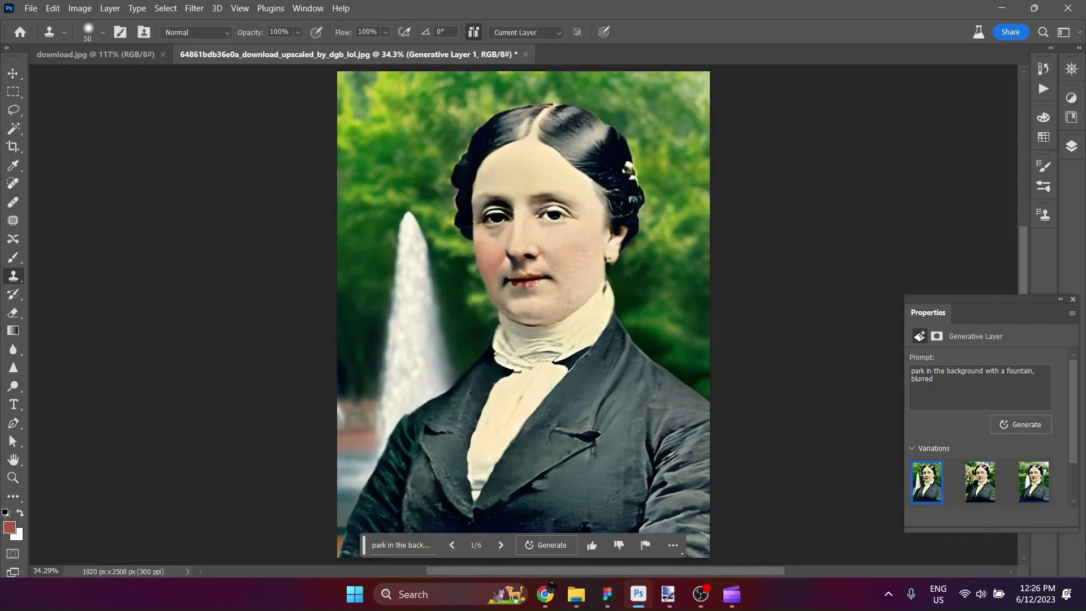
pyautogui.click(504, 550)
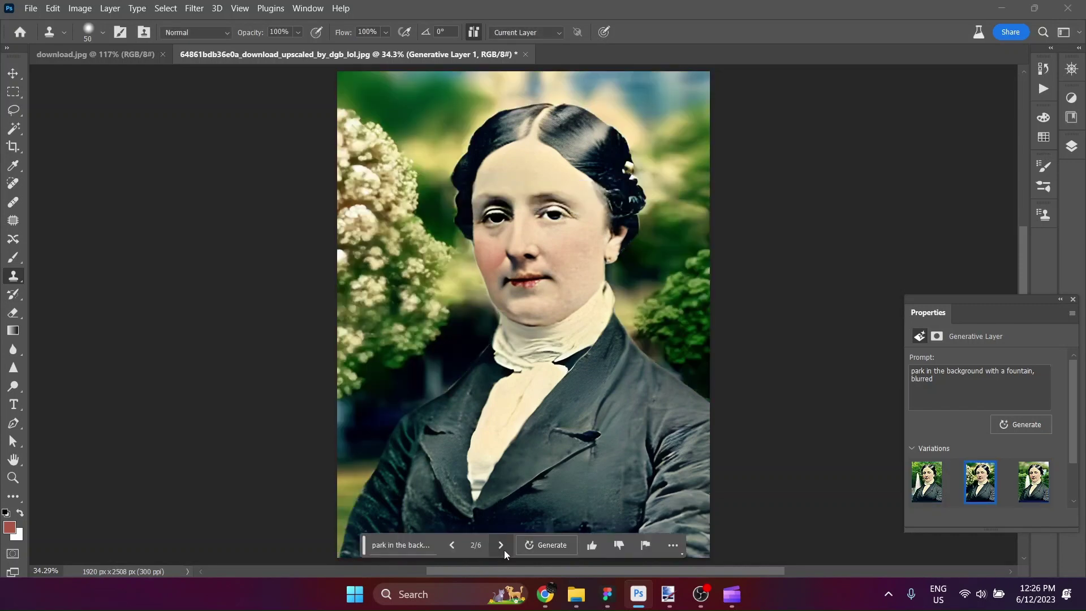
pyautogui.click(506, 546)
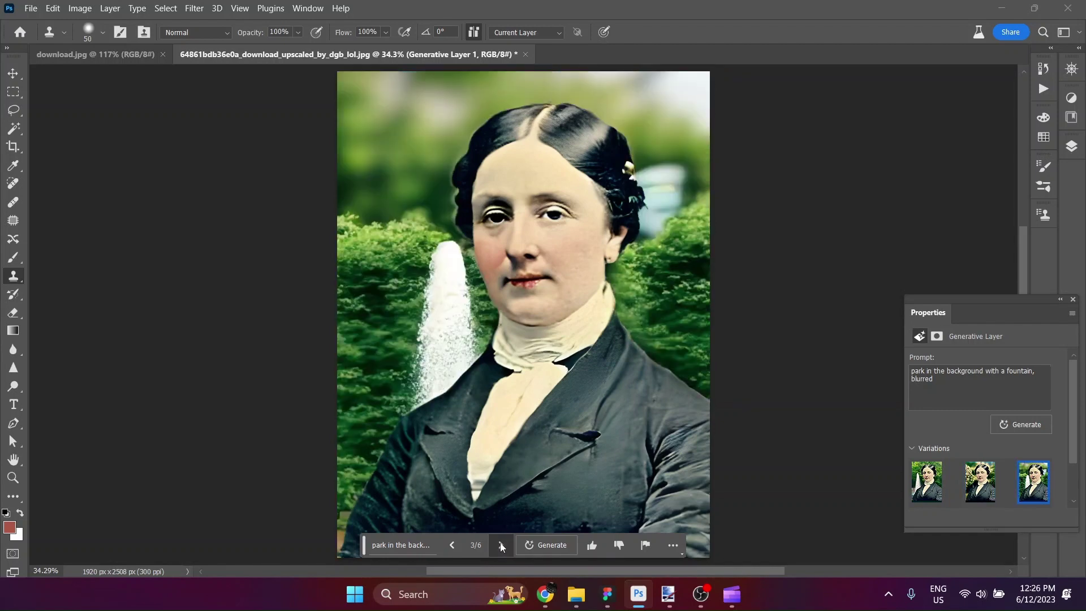
pyautogui.click(502, 544)
pyautogui.click(501, 544)
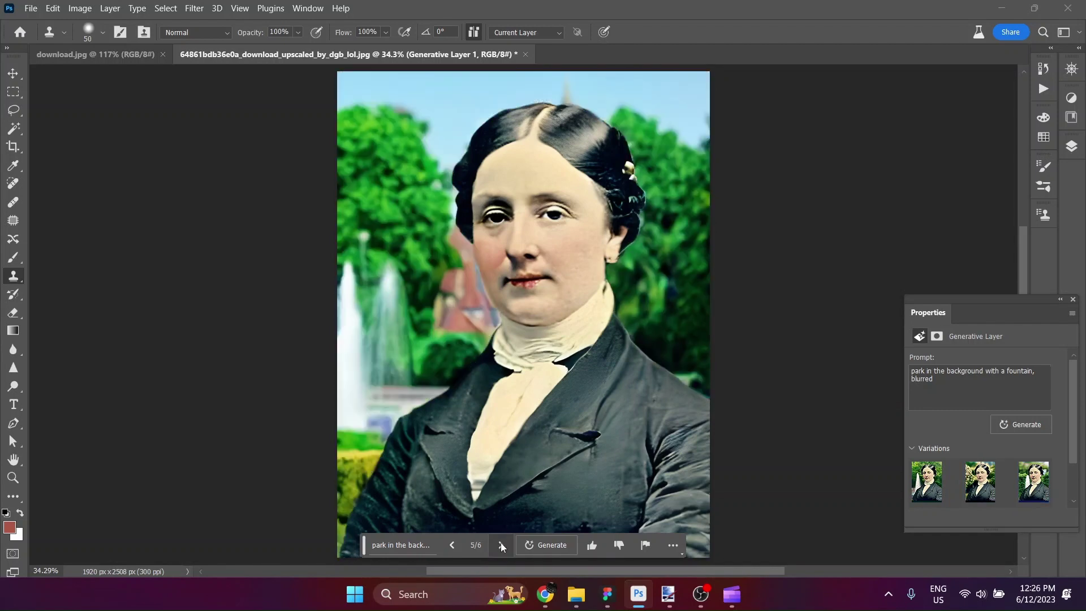
pyautogui.click(501, 544)
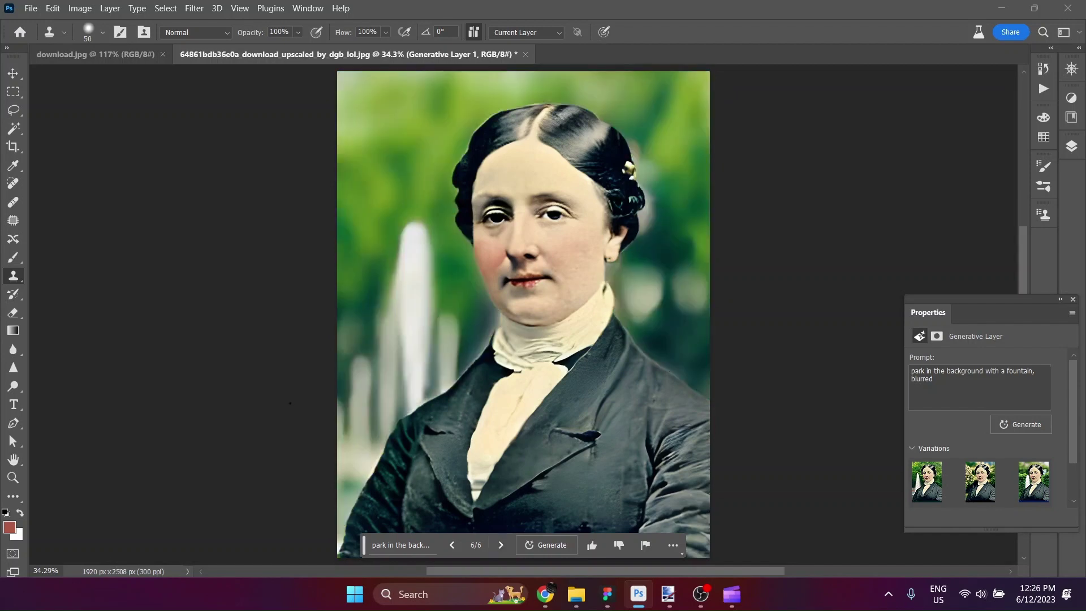
pyautogui.press('Tab')
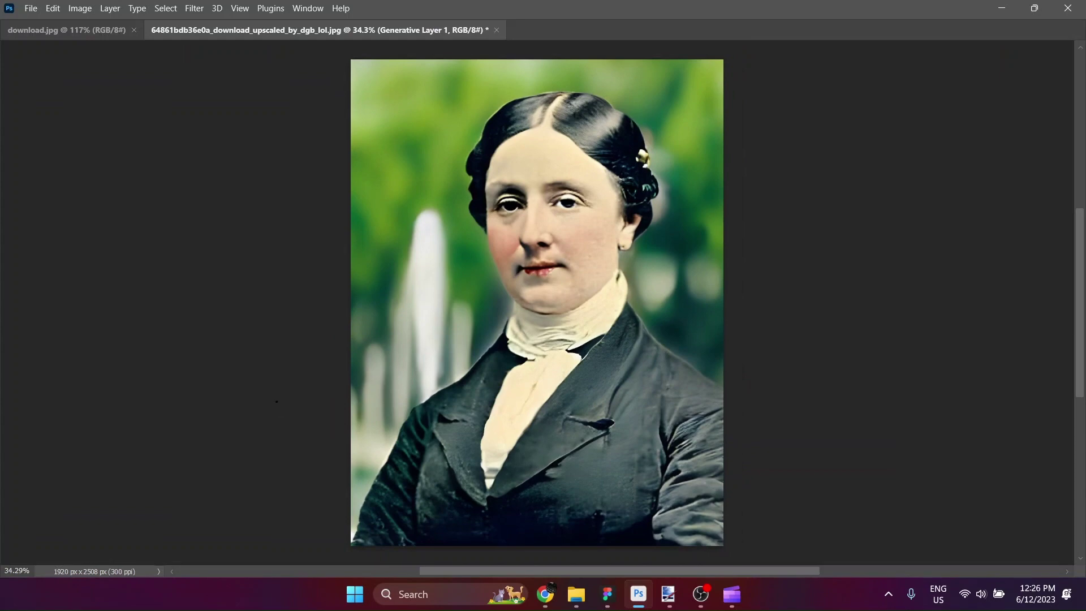